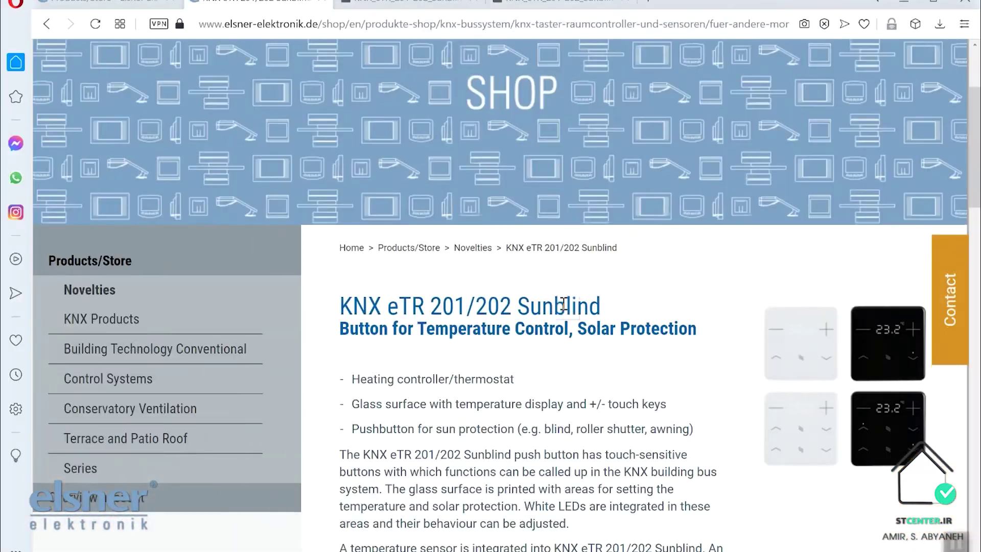
# Step: Enlarge the eTR series product image, then close it again
pyautogui.scroll(-5, 565, 305)
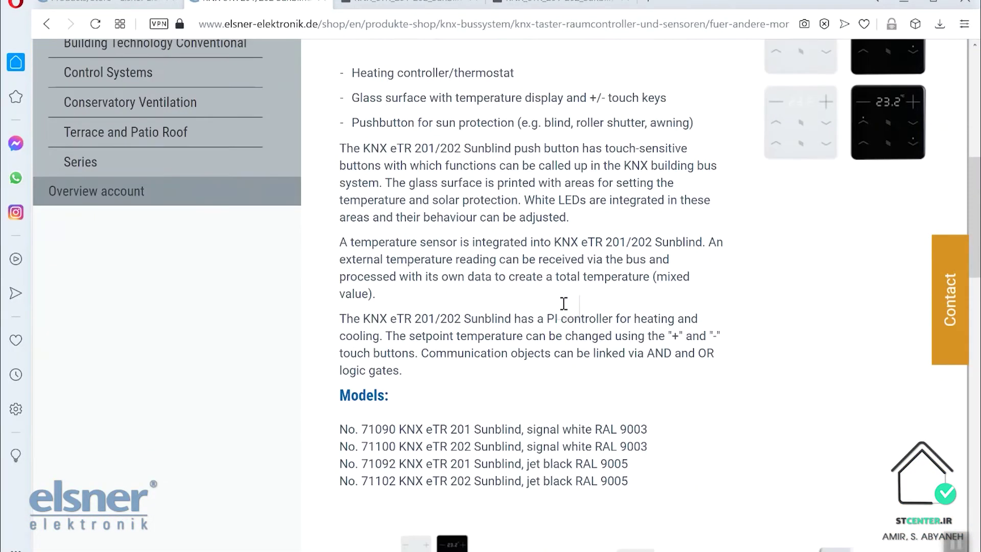
pyautogui.scroll(-4, 564, 303)
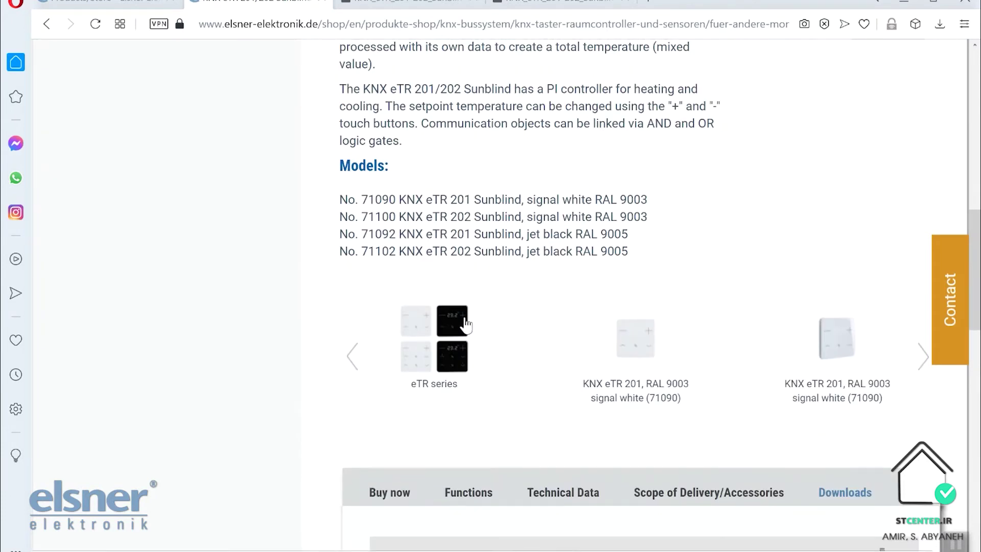
pyautogui.click(463, 324)
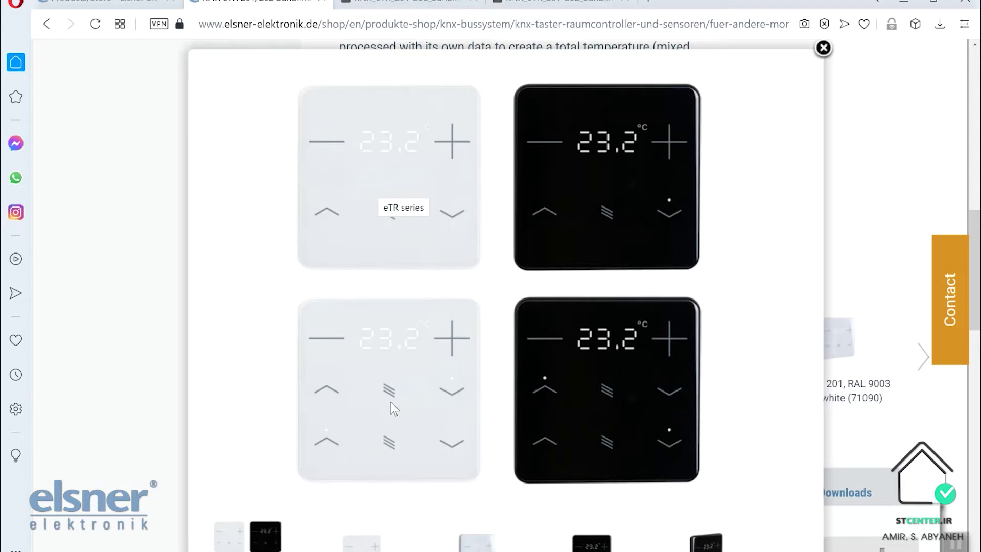
pyautogui.click(372, 427)
# Step: Review the Buy now price and model variants, then show the Functions list
pyautogui.scroll(-5, 399, 330)
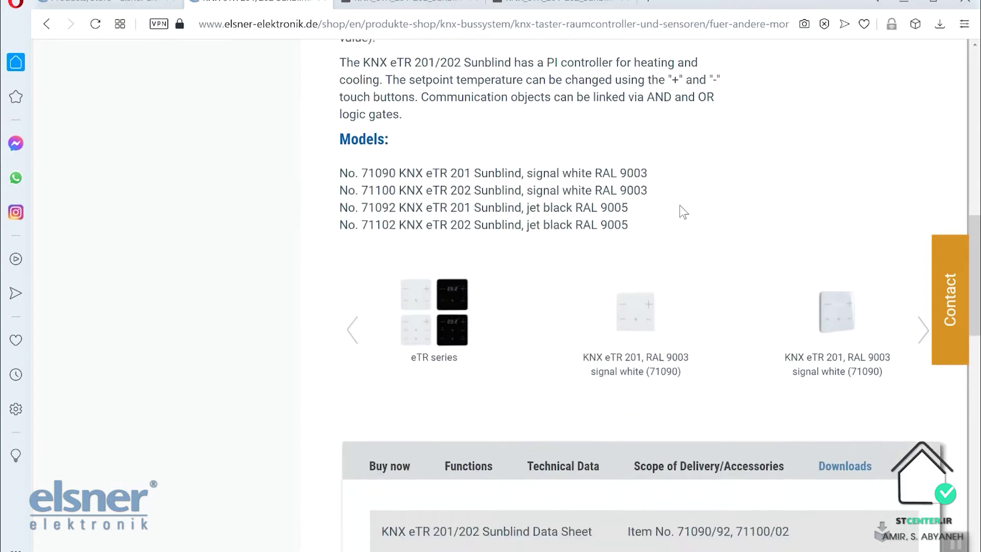
pyautogui.click(398, 330)
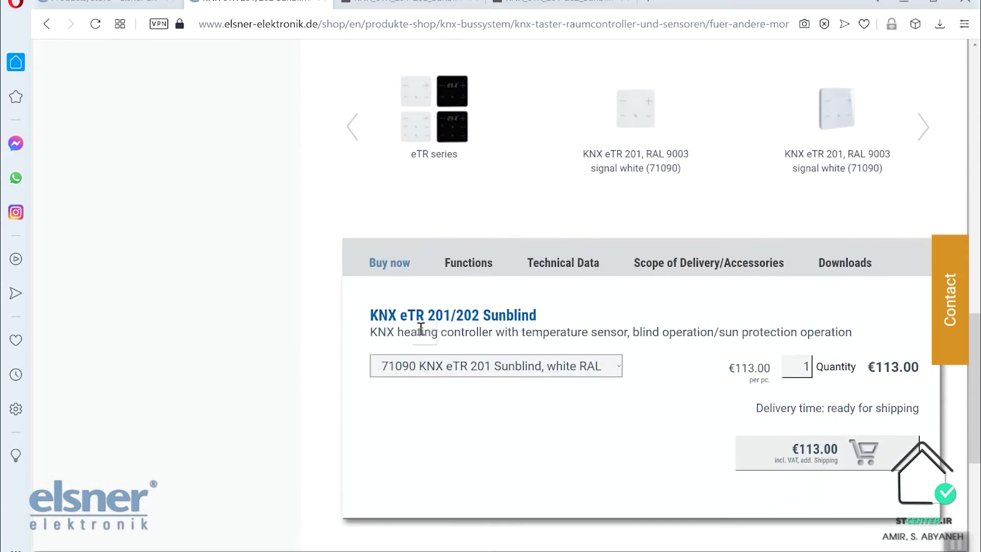
pyautogui.click(429, 361)
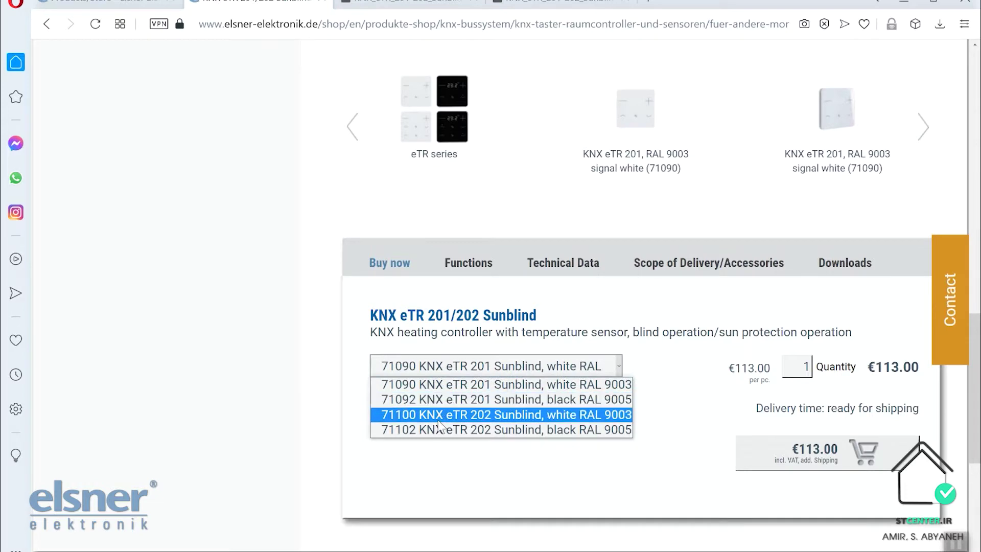
pyautogui.click(482, 271)
pyautogui.click(476, 272)
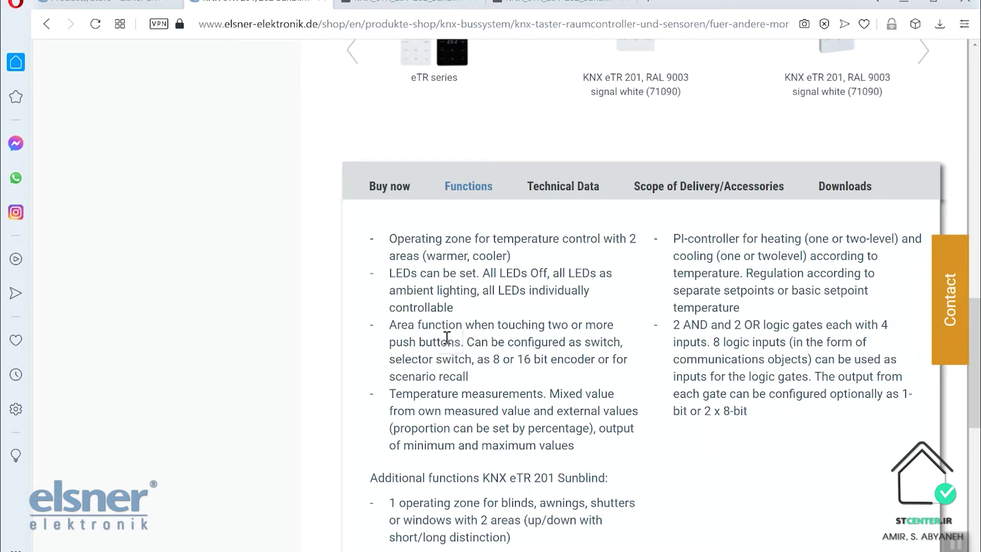
pyautogui.scroll(5, 447, 337)
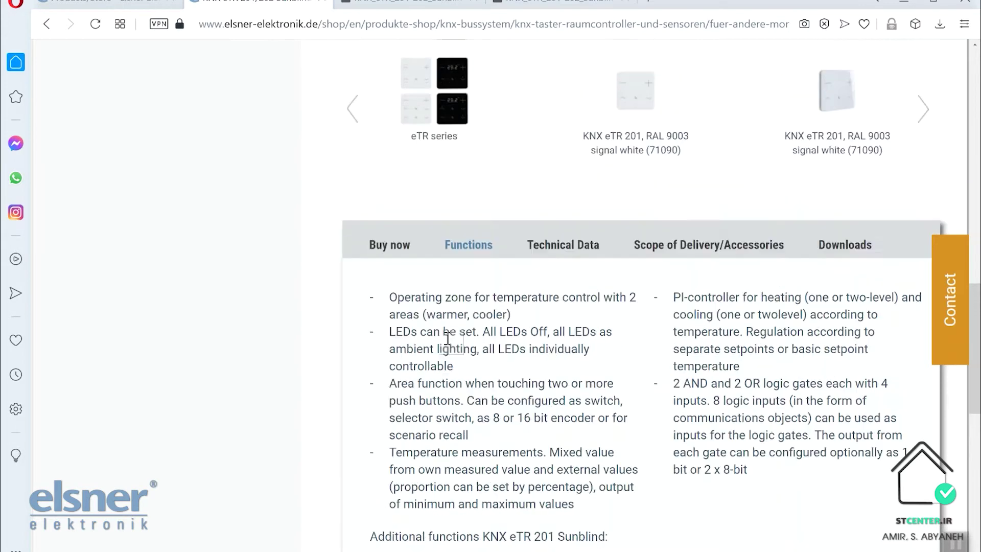
pyautogui.scroll(-6, 448, 346)
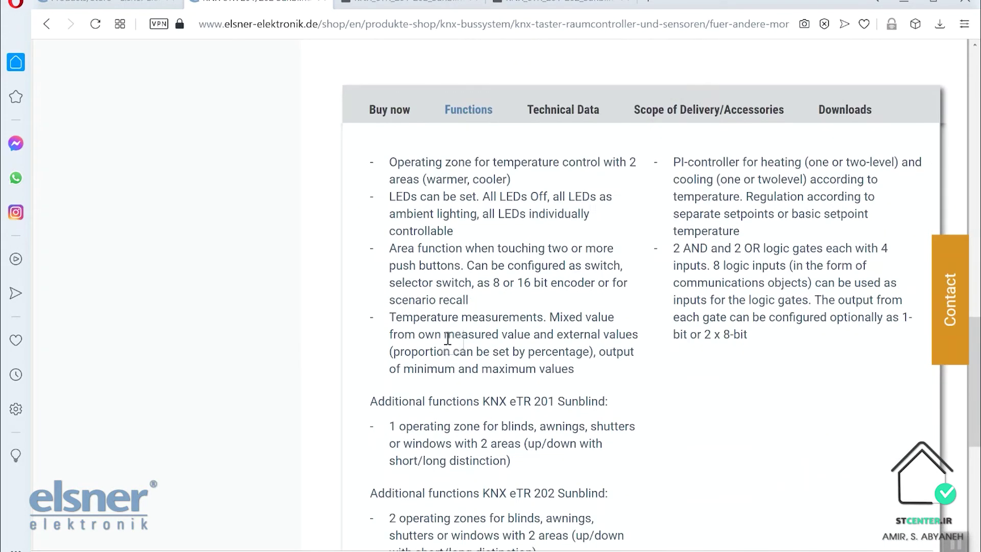
pyautogui.scroll(5, 447, 338)
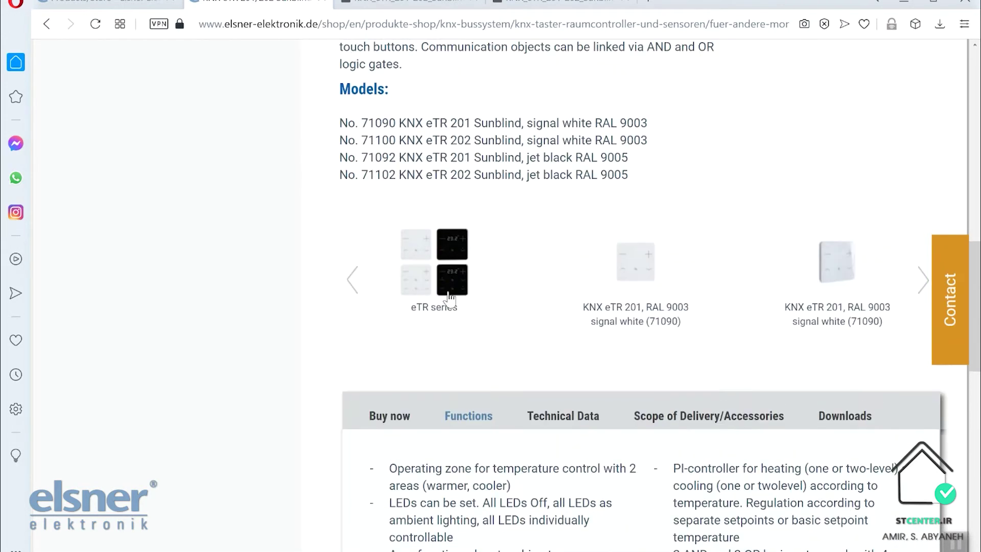
pyautogui.click(451, 279)
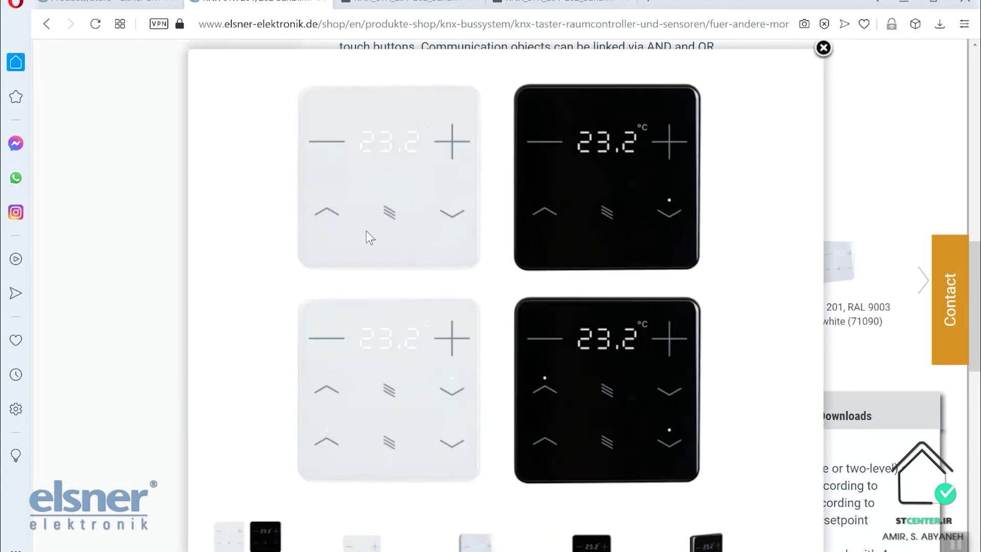
pyautogui.click(823, 48)
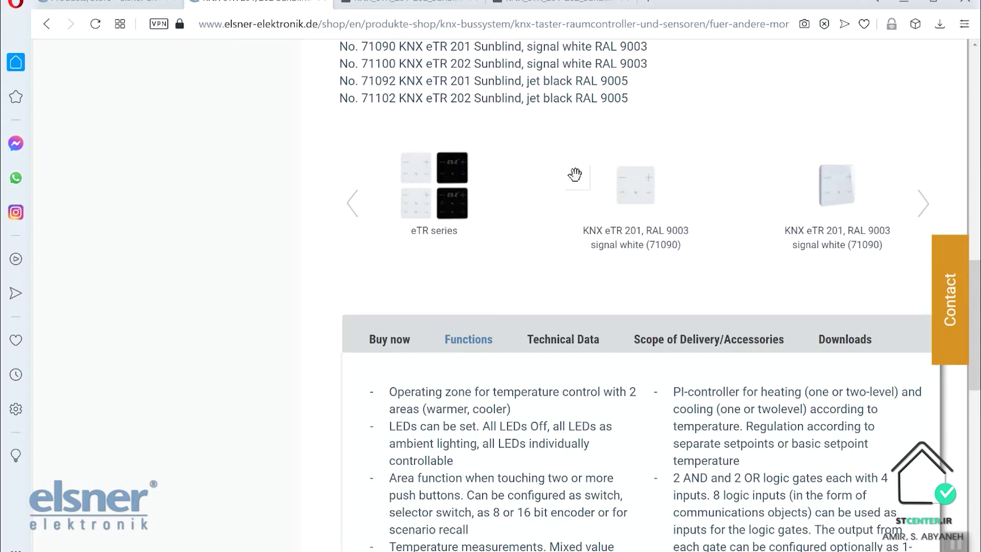
pyautogui.scroll(-3, 575, 174)
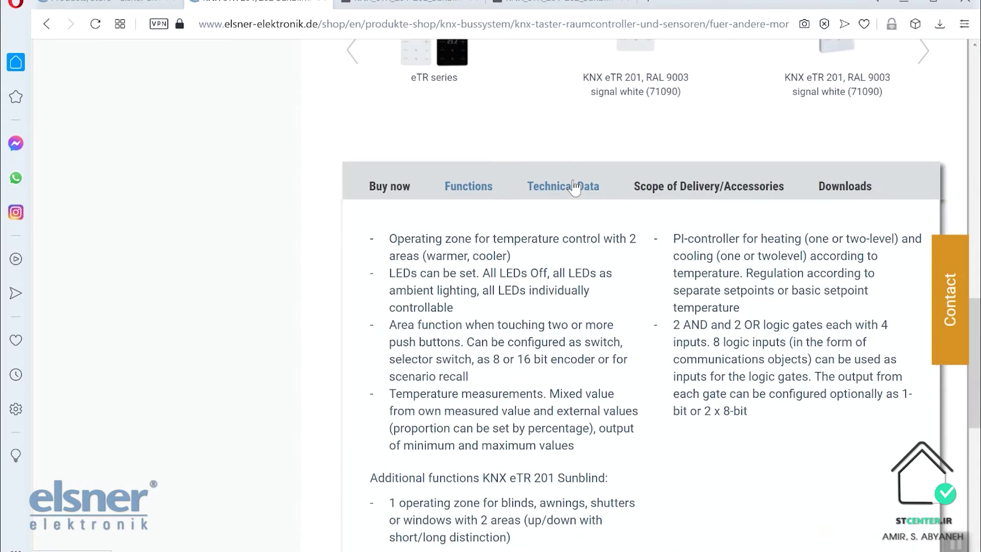
pyautogui.scroll(-3, 574, 184)
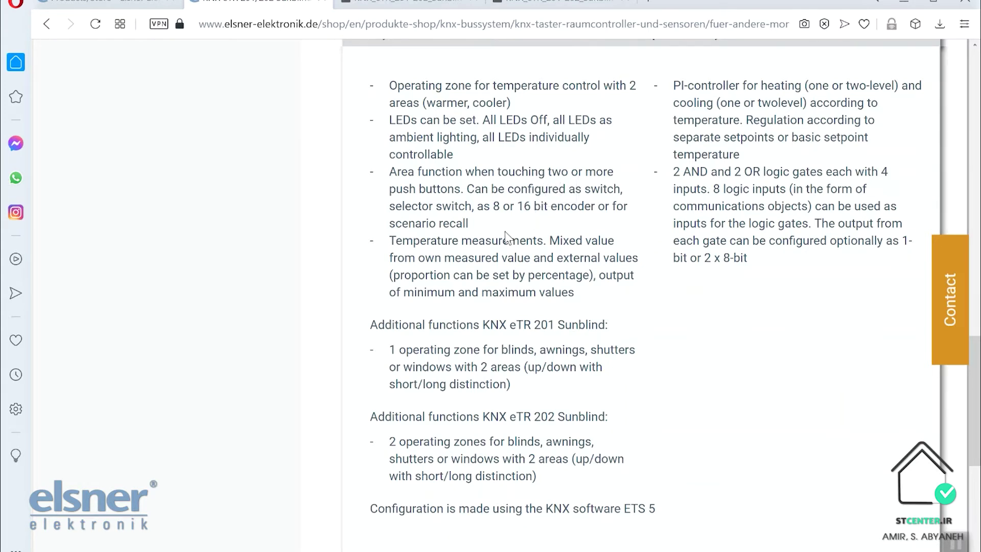
pyautogui.scroll(5, 506, 238)
pyautogui.click(463, 182)
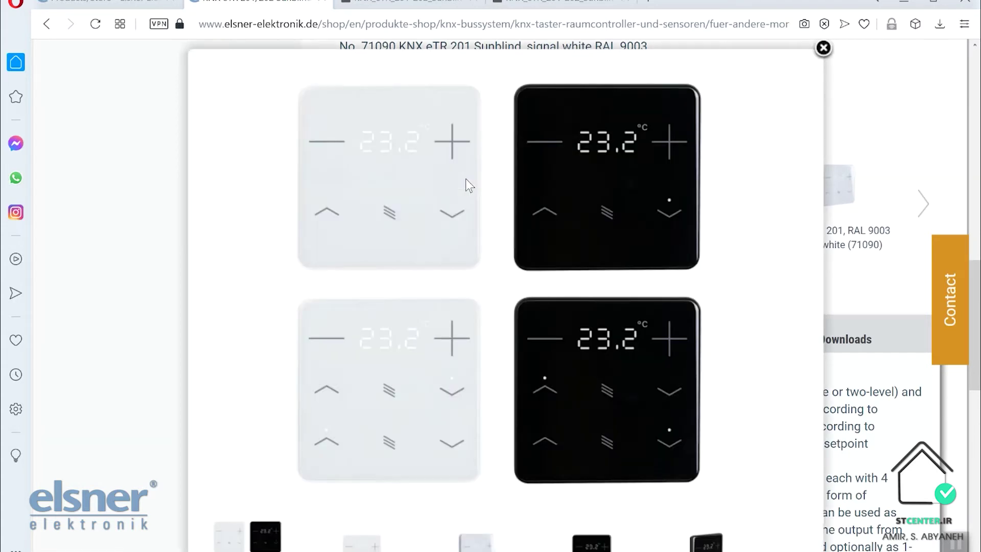
pyautogui.click(823, 48)
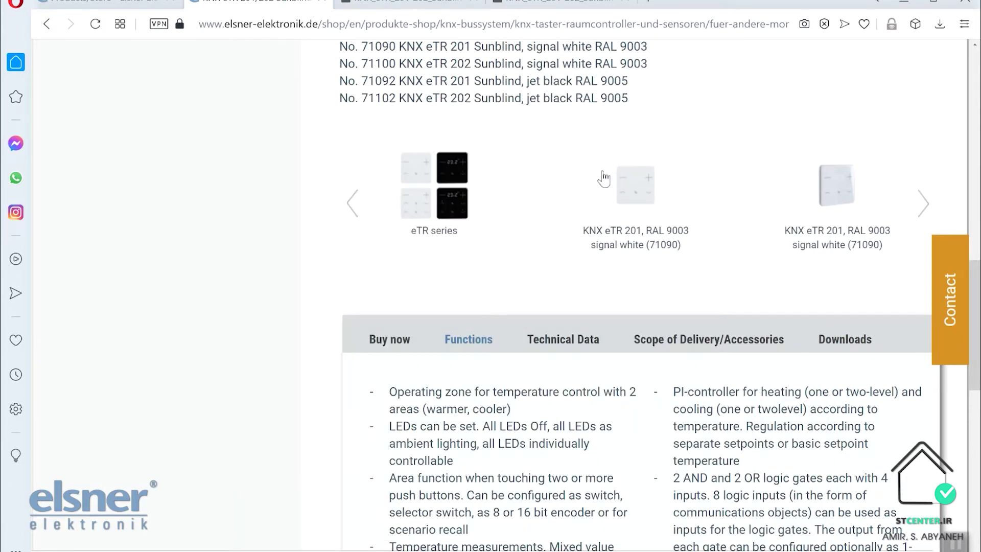
pyautogui.scroll(-3, 586, 176)
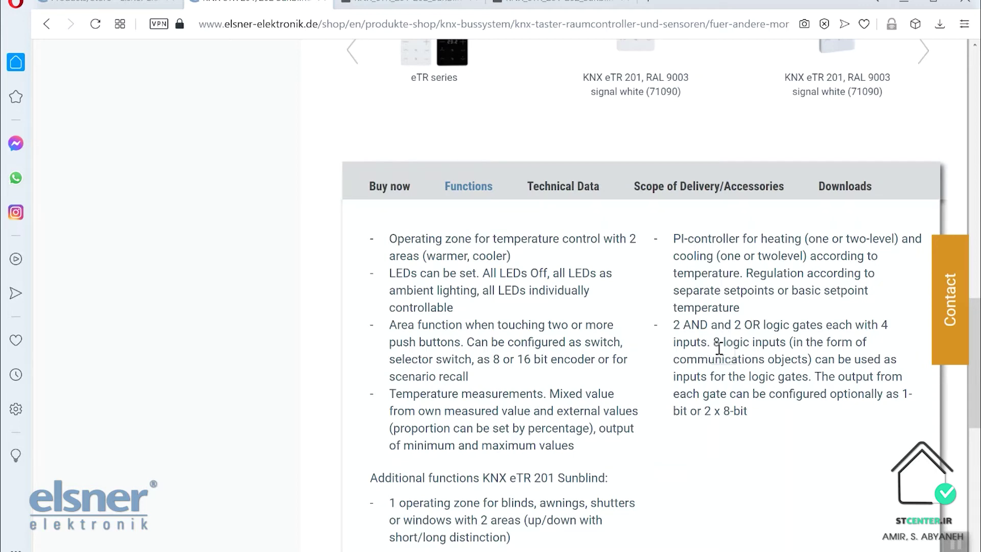
pyautogui.scroll(-3, 720, 353)
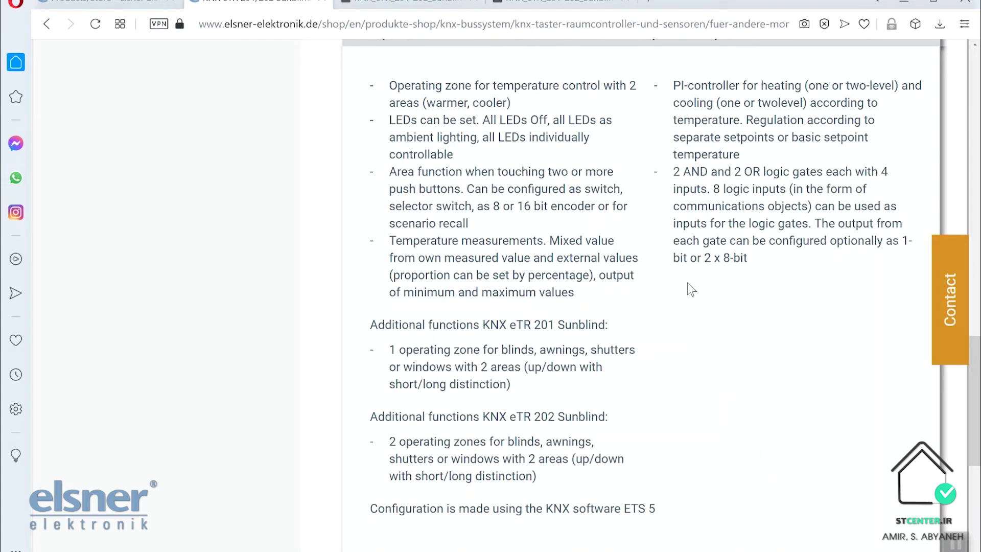
pyautogui.scroll(3, 677, 276)
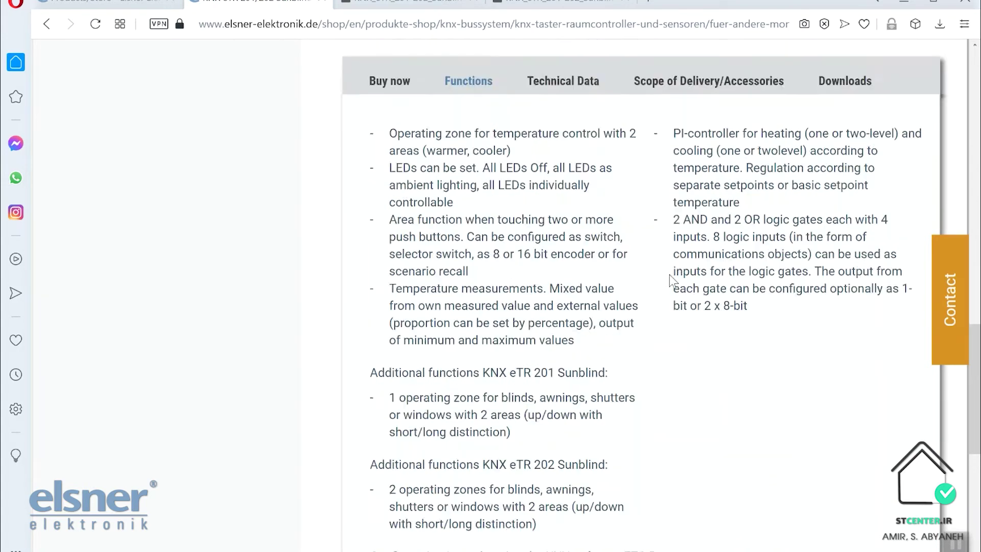
# Step: Scroll through the Technical Data specs: housing, IP 10, 25 mA bus current, communication objects
pyautogui.click(578, 194)
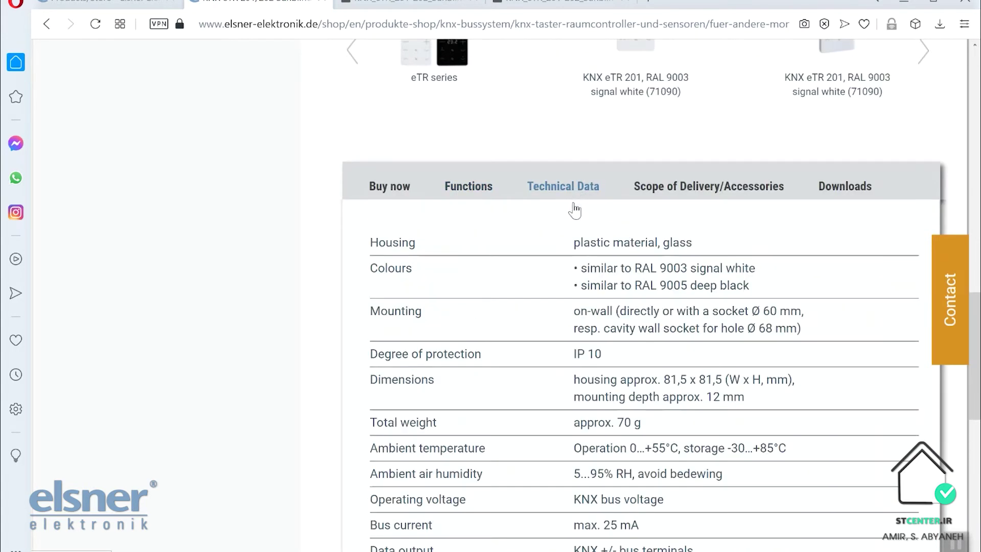
pyautogui.scroll(-2, 568, 231)
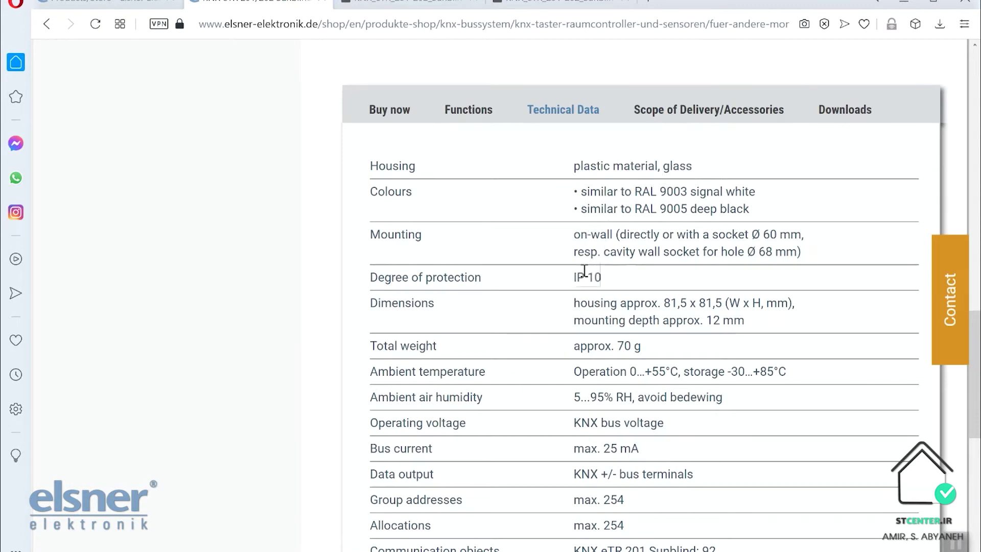
pyautogui.scroll(-2, 584, 270)
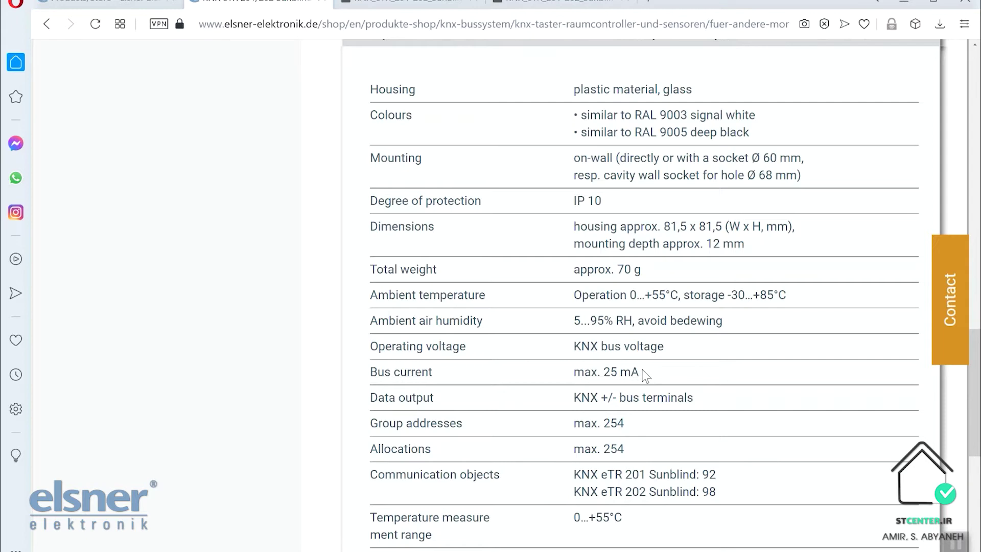
pyautogui.scroll(-3, 645, 376)
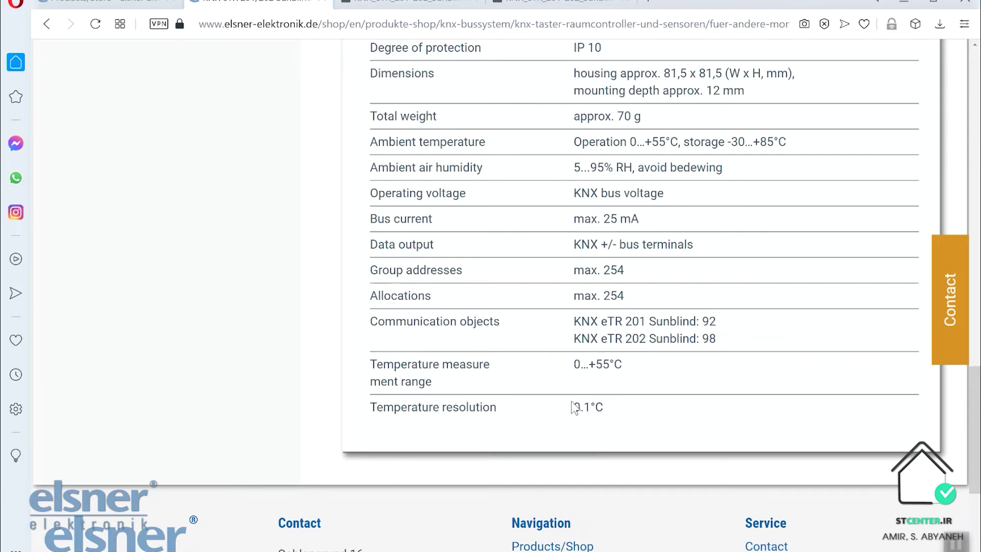
pyautogui.scroll(4, 613, 406)
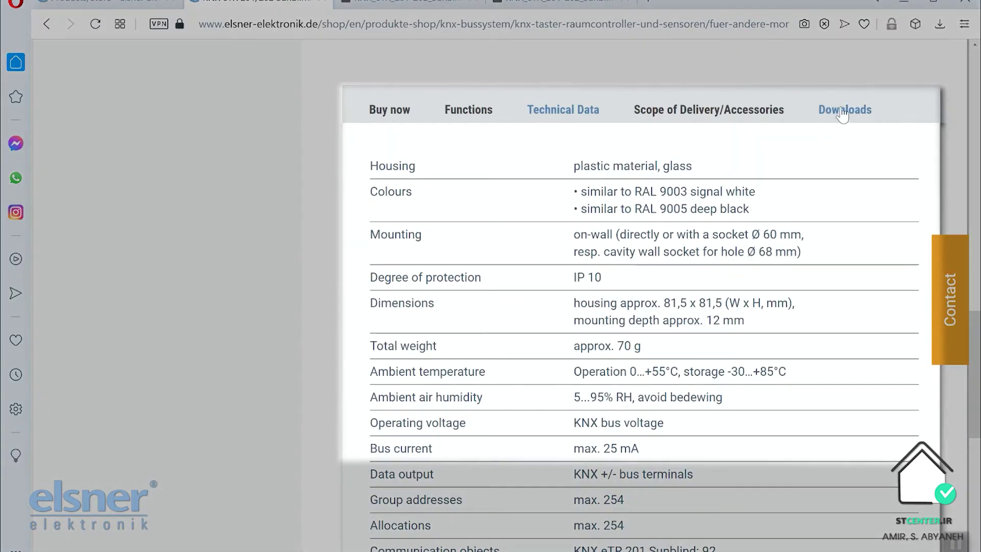
# Step: Open the product's downloadable documents and bring up the Sunblind data sheet PDF
pyautogui.click(842, 113)
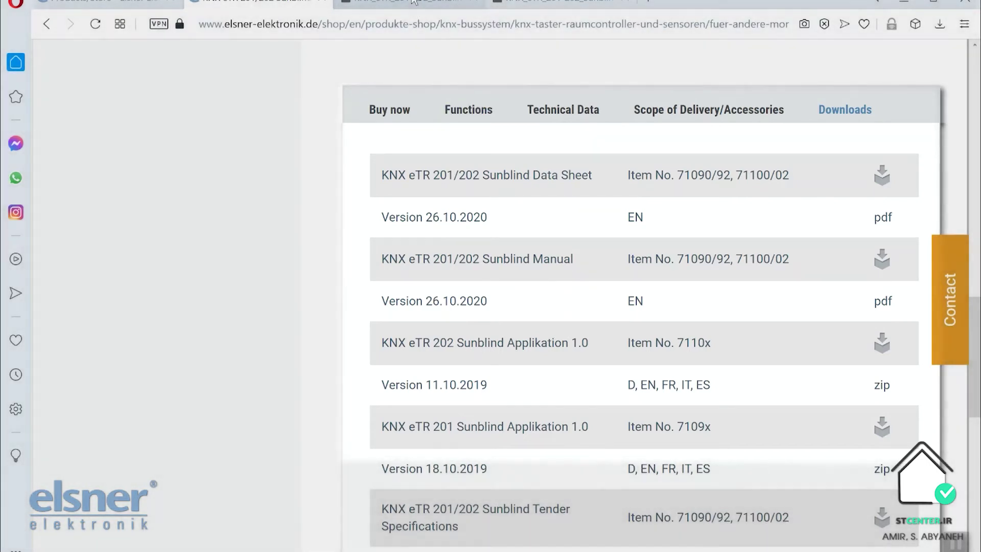
pyautogui.click(413, 2)
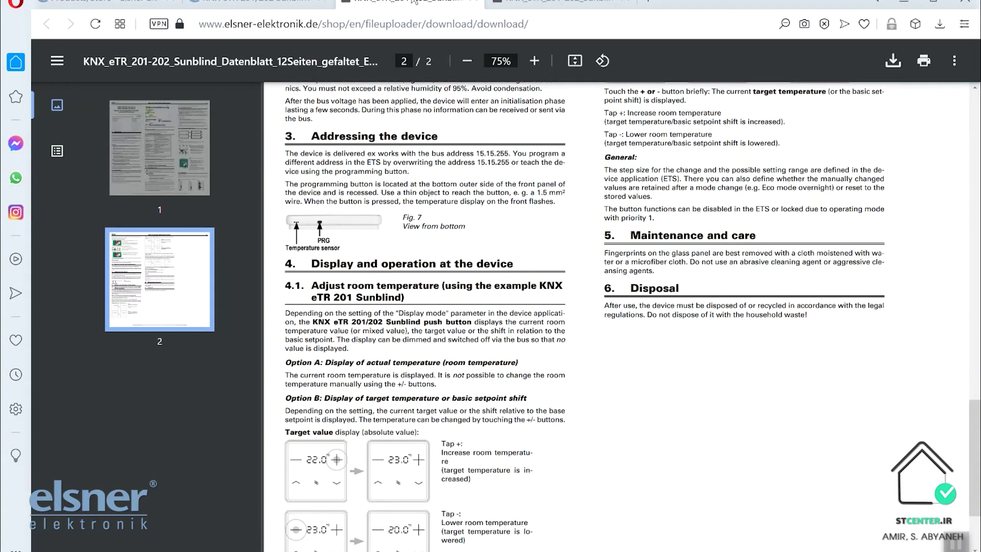
pyautogui.scroll(15, 445, 162)
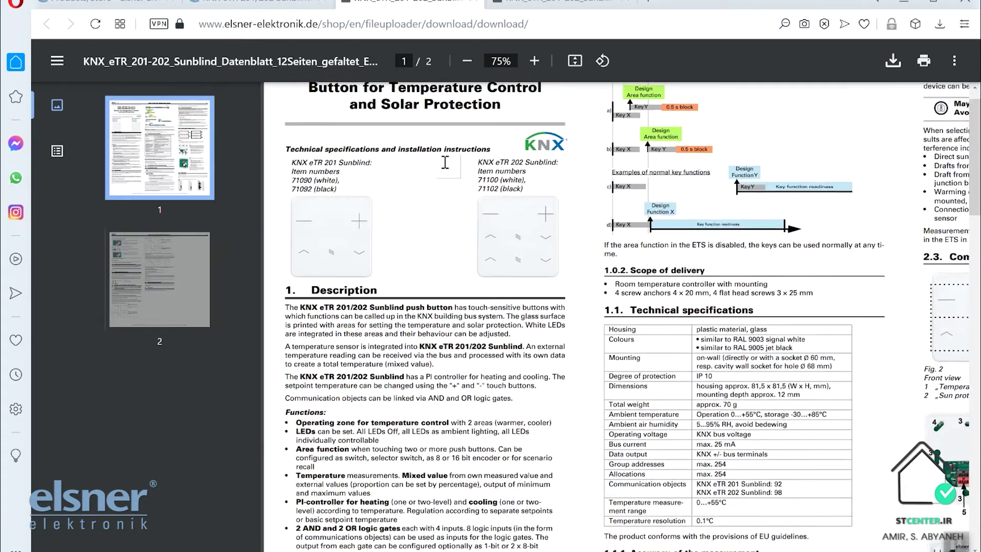
pyautogui.scroll(1, 445, 163)
pyautogui.scroll(-2, 445, 162)
pyautogui.scroll(1, 445, 163)
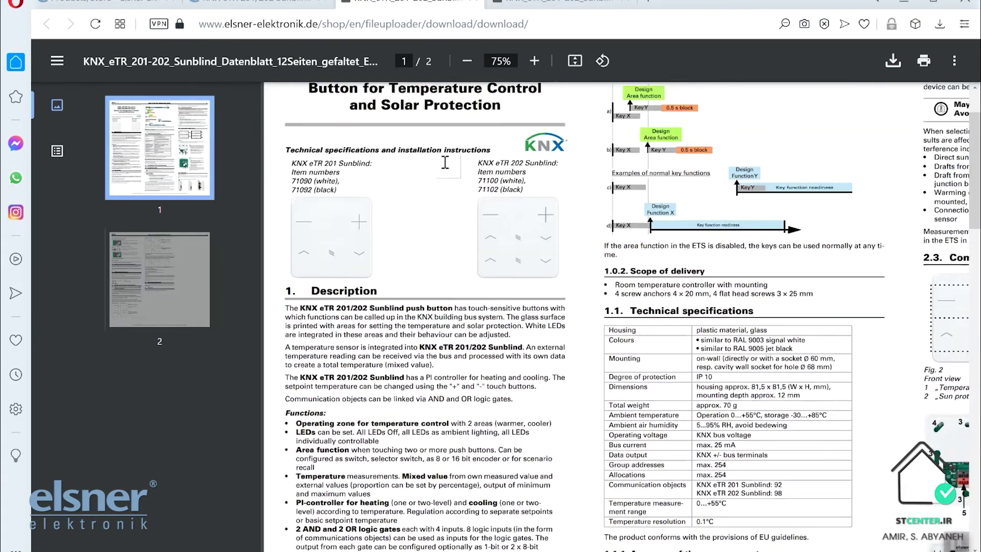
pyautogui.scroll(3, 446, 163)
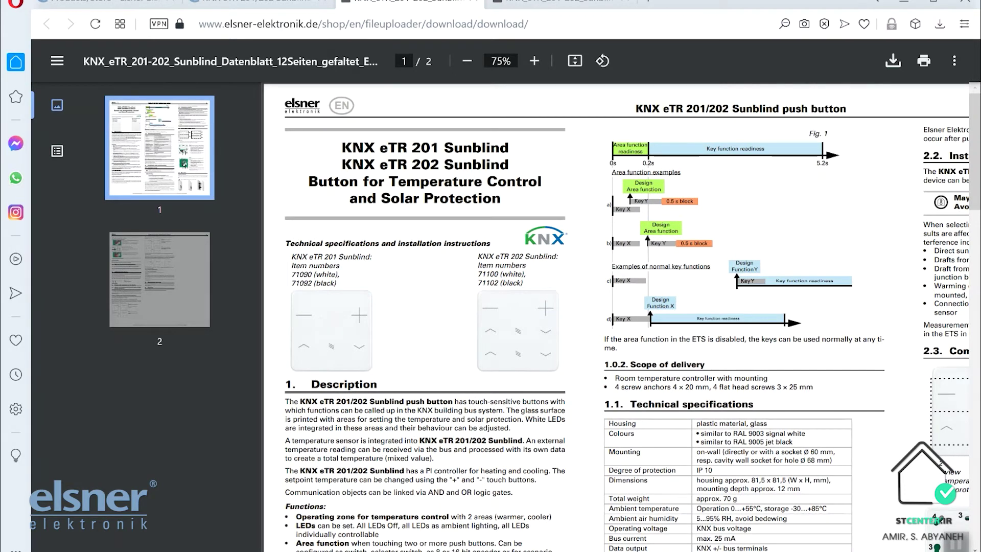
# Step: Read through both data sheet pages, then switch to the 42-page Sunblind manual PDF
pyautogui.hscroll(3, 716, 544)
pyautogui.scroll(-7, 810, 518)
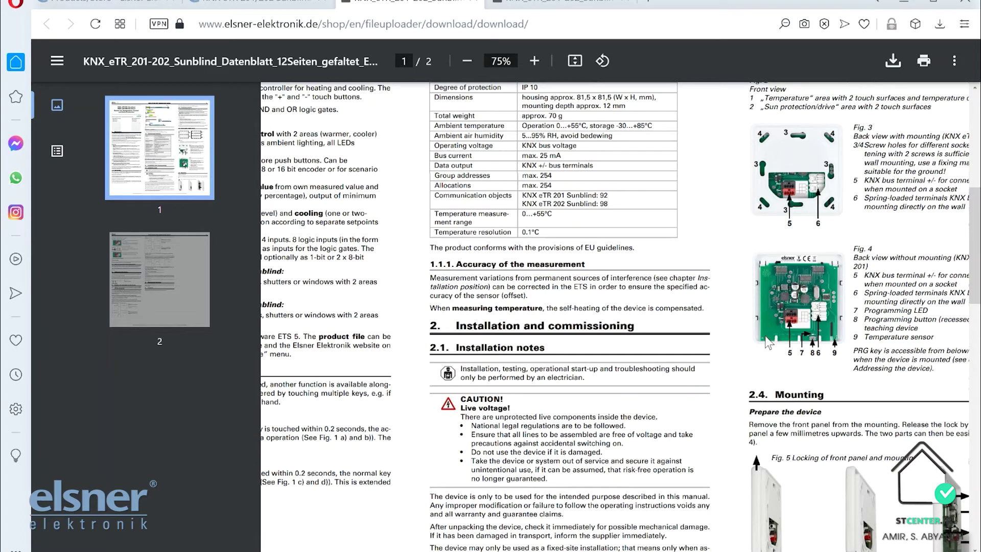
pyautogui.scroll(-8, 761, 348)
pyautogui.scroll(-3, 762, 349)
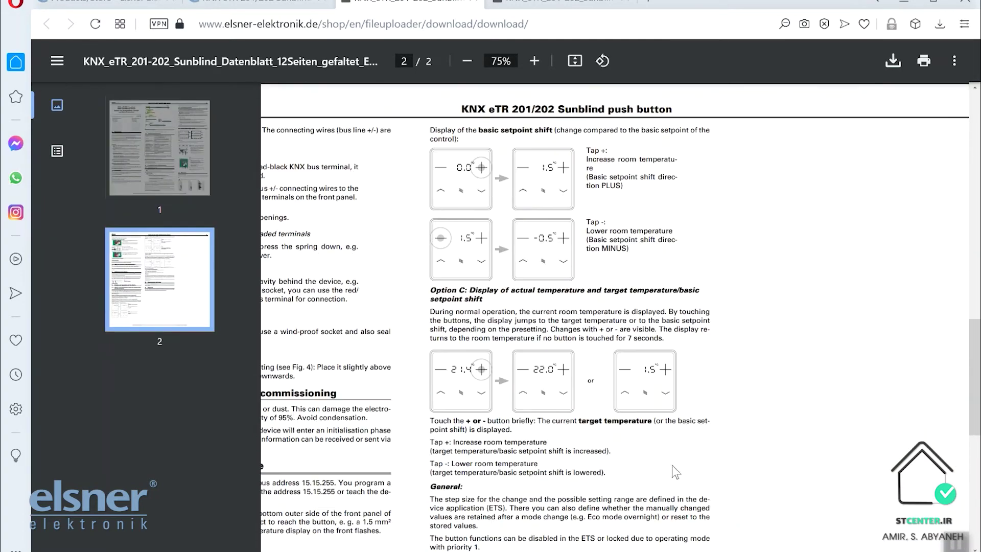
pyautogui.hscroll(-2, 761, 349)
pyautogui.hscroll(-2, 614, 317)
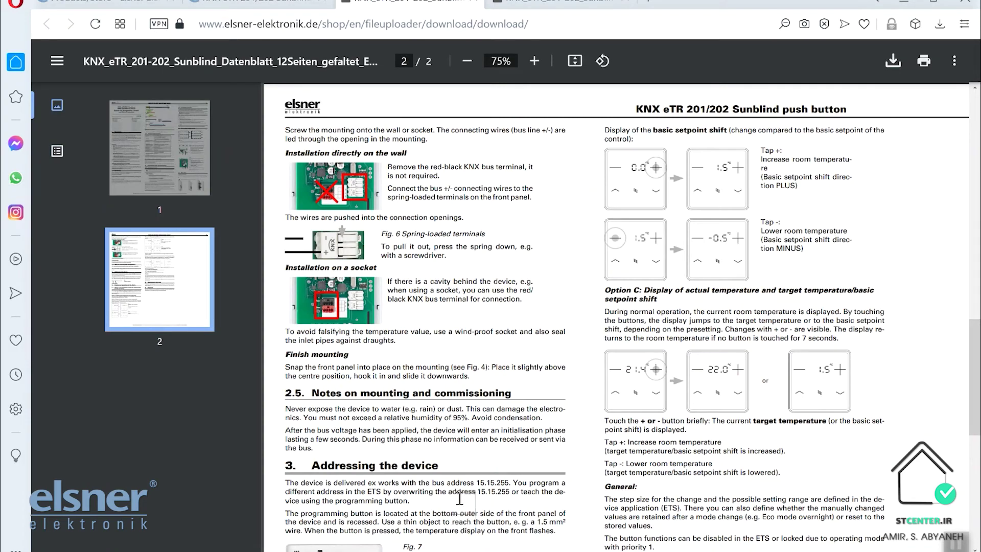
pyautogui.scroll(-9, 621, 299)
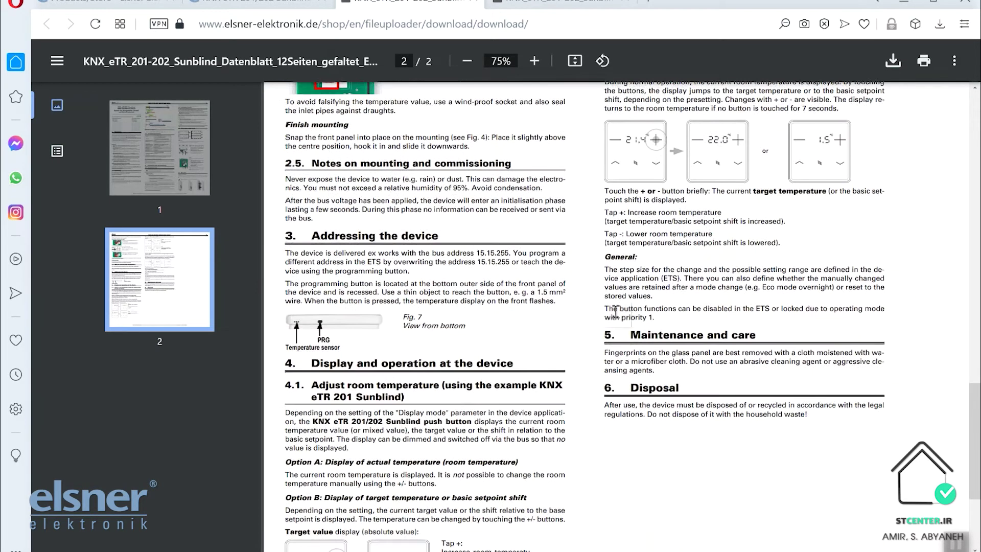
pyautogui.scroll(15, 615, 312)
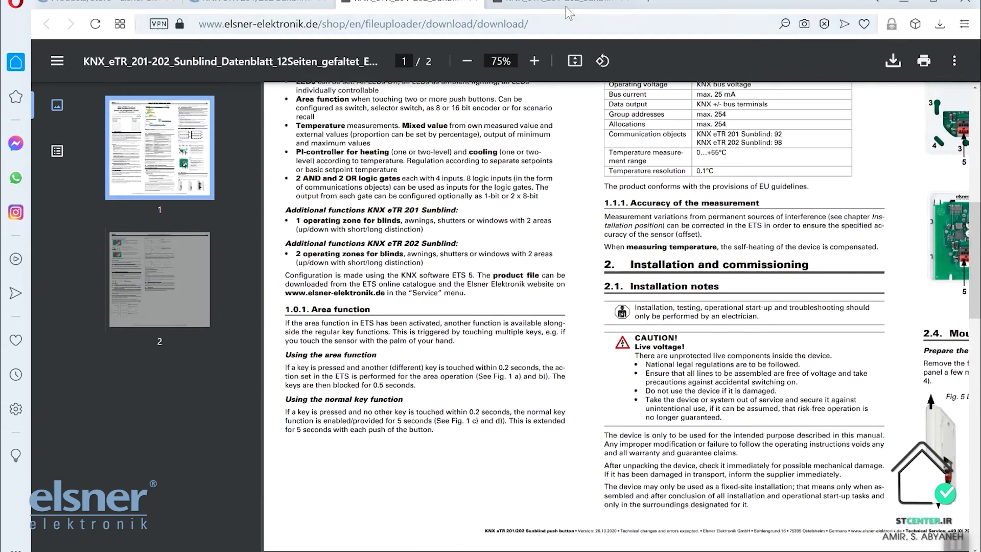
pyautogui.click(566, 6)
# Step: Scroll the Sunblind manual to section 7.1's table of communication objects
pyautogui.scroll(5, 932, 308)
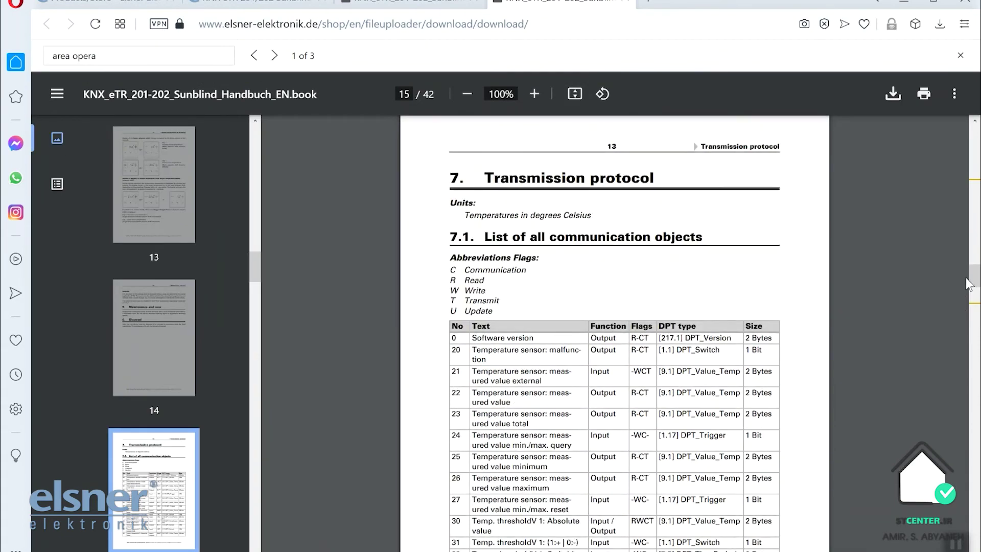
pyautogui.moveTo(975, 276); pyautogui.dragTo(939, 242)
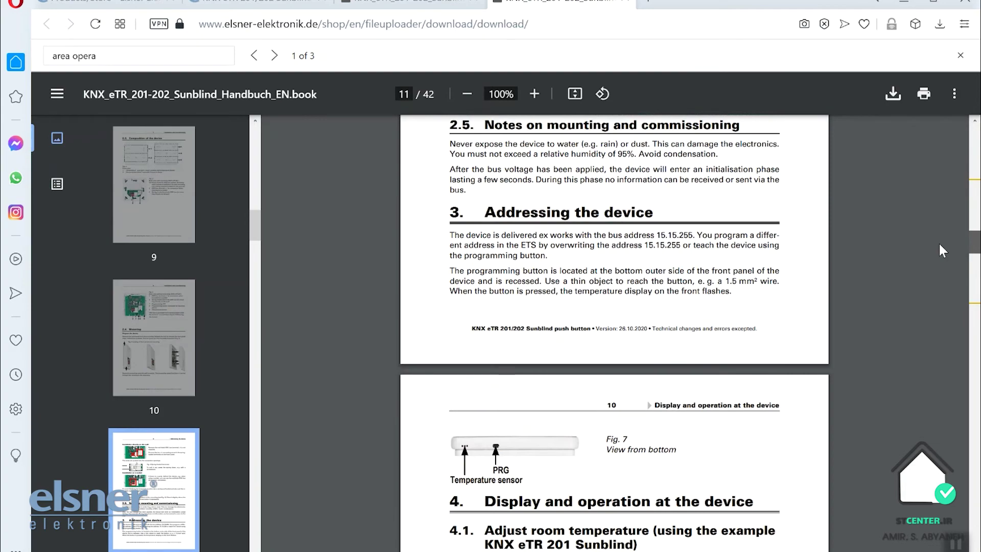
pyautogui.moveTo(940, 245); pyautogui.dragTo(934, 278)
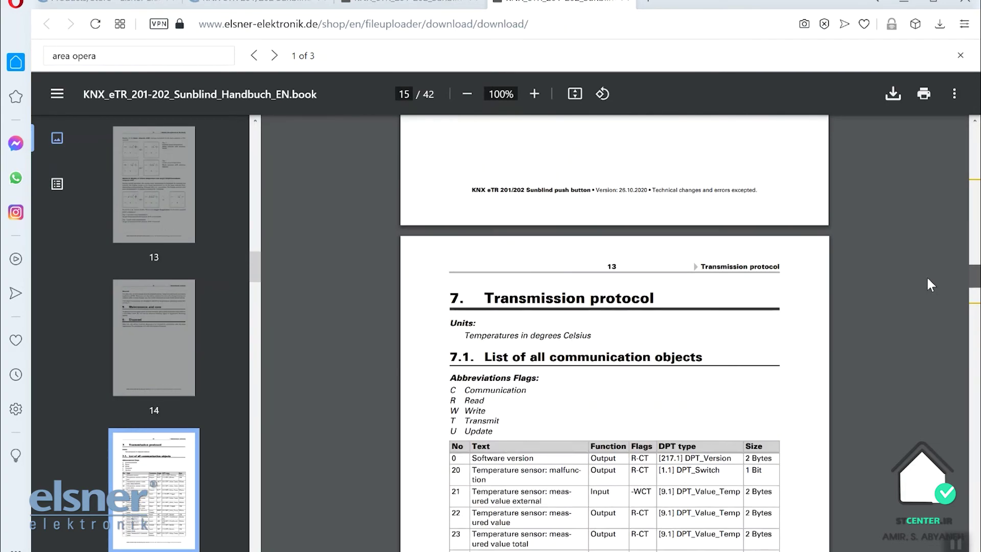
pyautogui.scroll(-5, 928, 283)
pyautogui.scroll(-3, 929, 283)
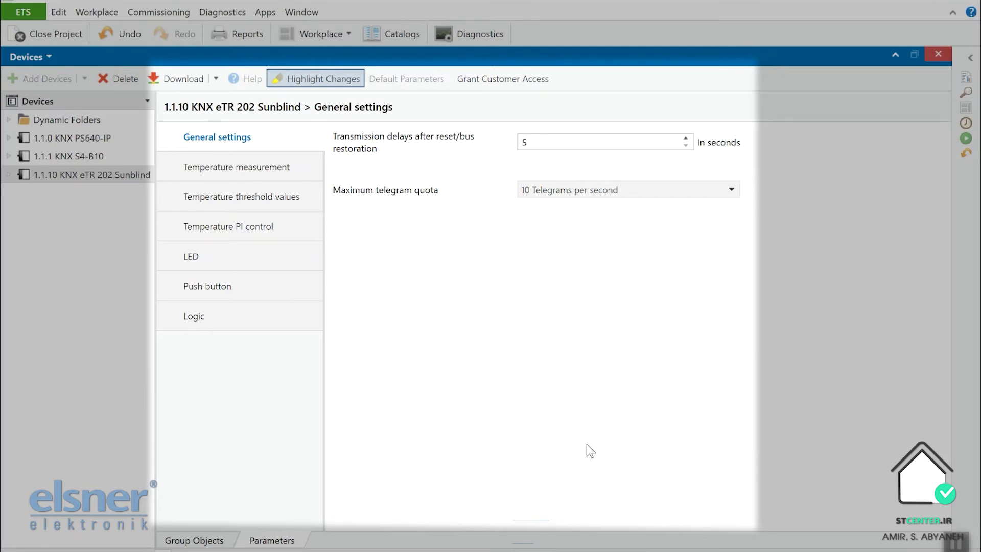
# Step: Show the Temperature measurement page: offset 0, no malfunction object, no external value
pyautogui.click(290, 169)
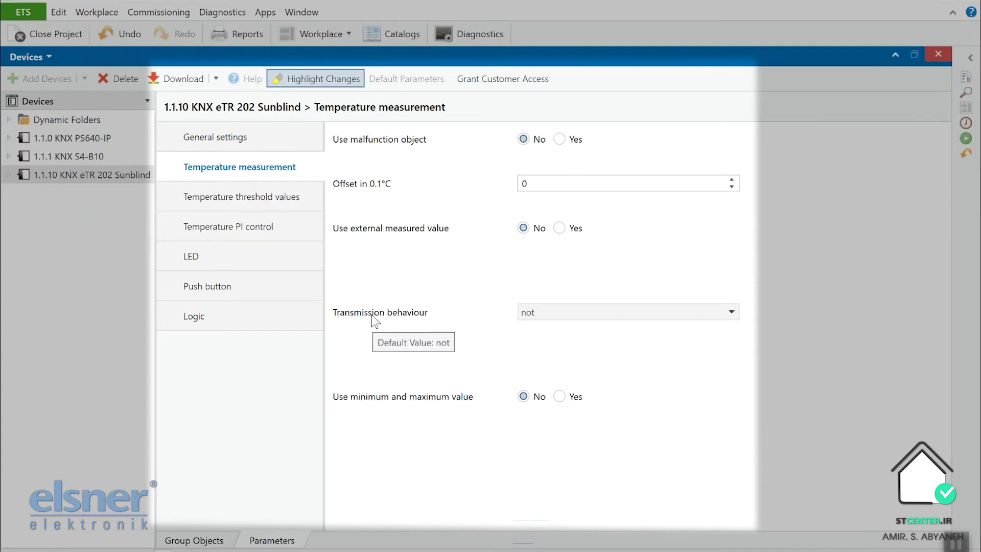
# Step: Look at Temperature threshold values, then PI control, then return to threshold values
pyautogui.click(296, 203)
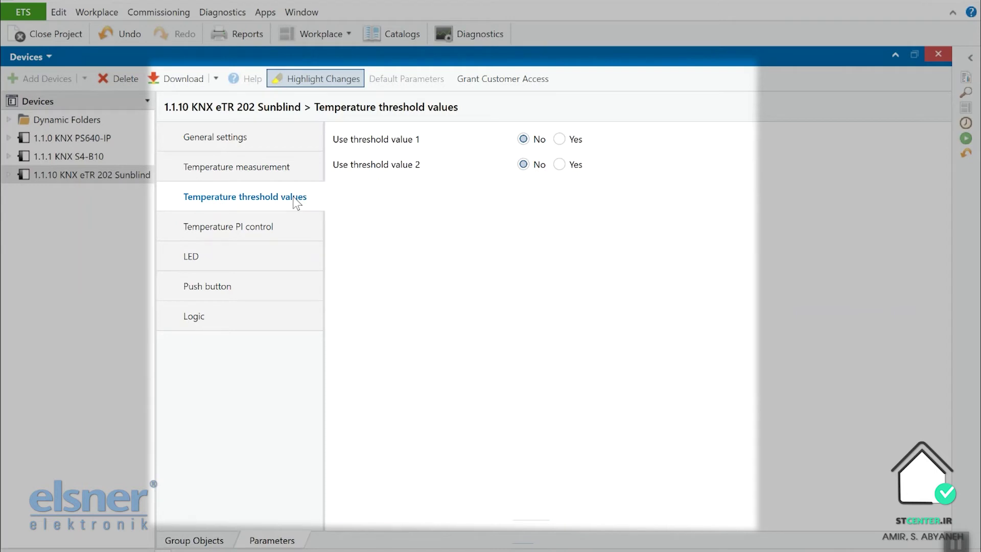
pyautogui.click(290, 224)
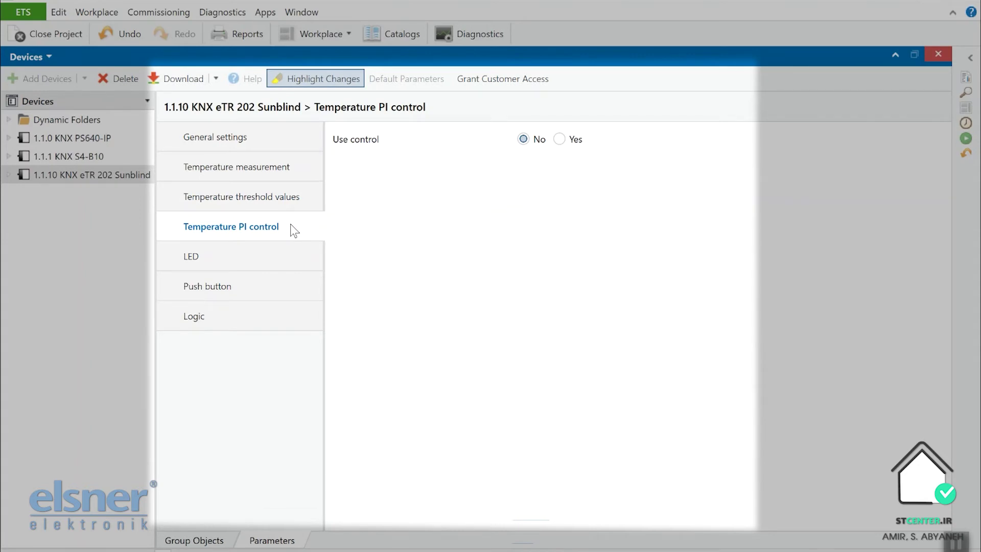
pyautogui.press('Up')
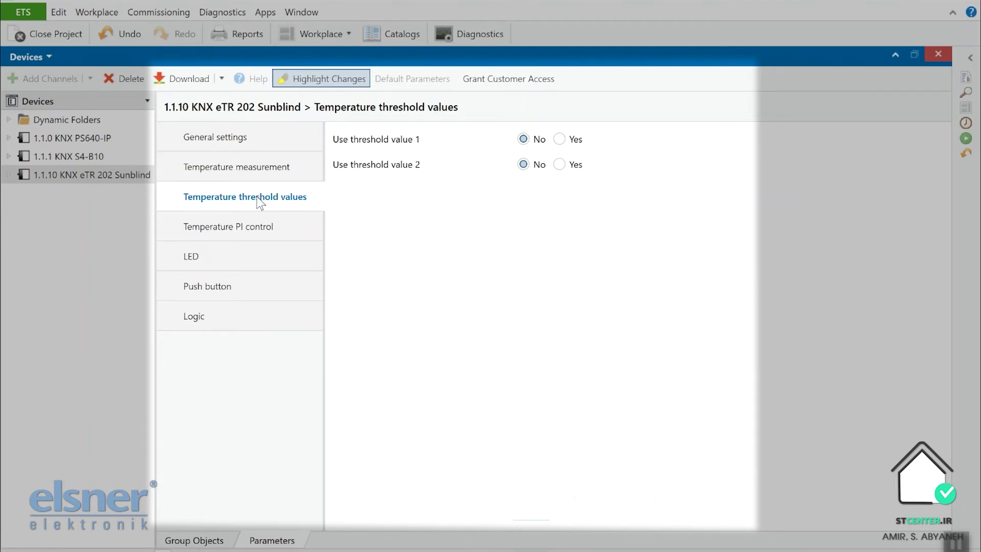
# Step: Try enabling both threshold values, view Threshold value 1, then set both back to No
pyautogui.click(560, 138)
pyautogui.click(560, 165)
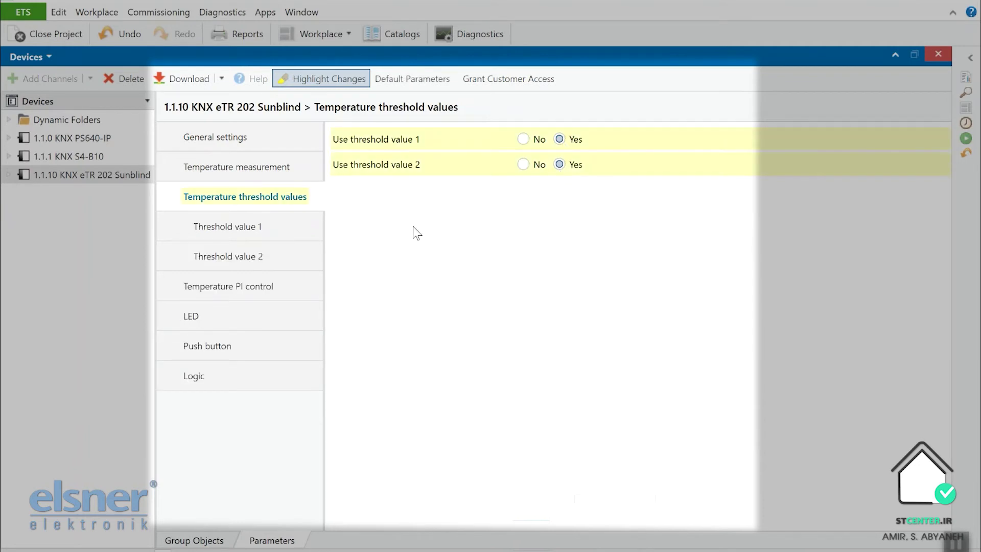
pyautogui.click(296, 235)
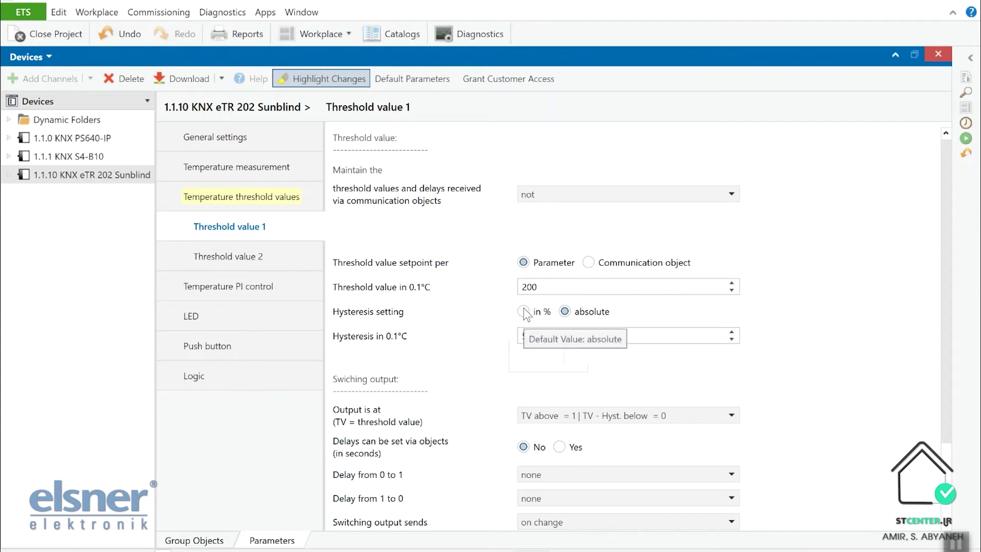
pyautogui.click(317, 205)
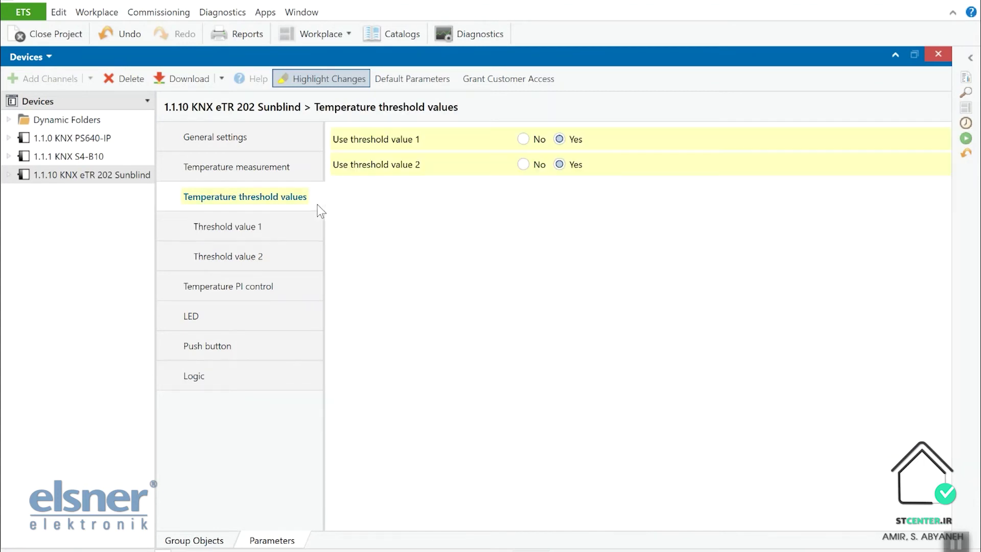
pyautogui.click(524, 139)
pyautogui.click(523, 164)
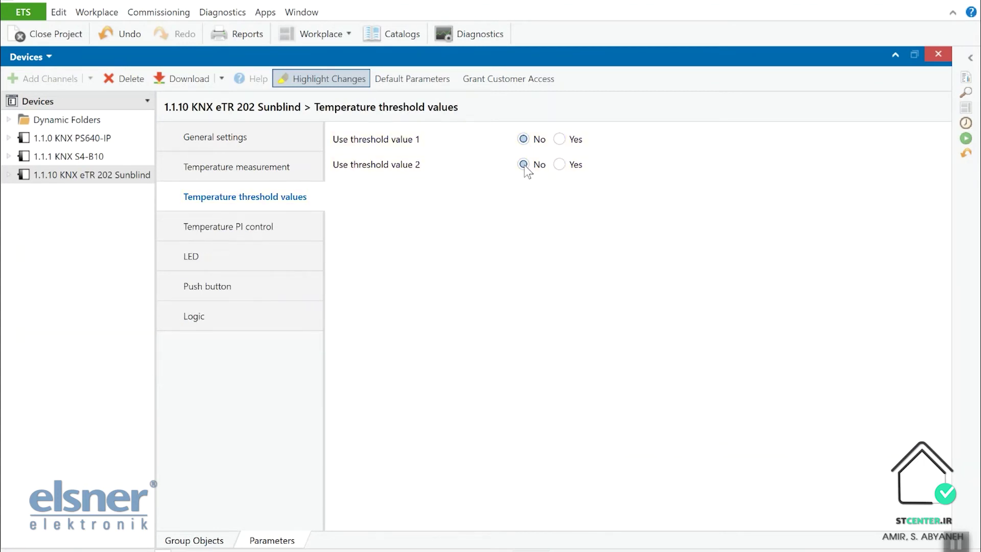
# Step: Set Temperature PI control's Use control to Yes, then view the LED settings
pyautogui.click(266, 230)
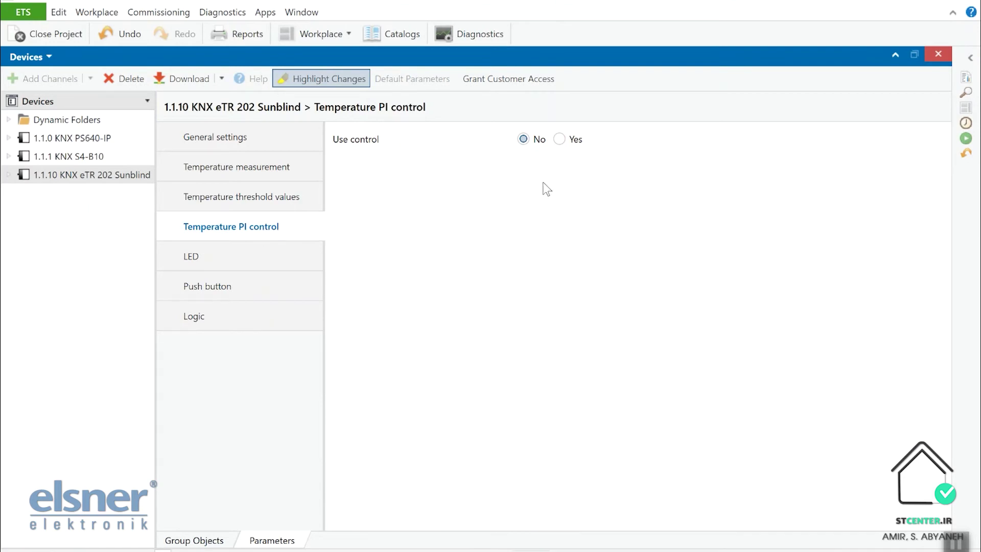
pyautogui.click(562, 143)
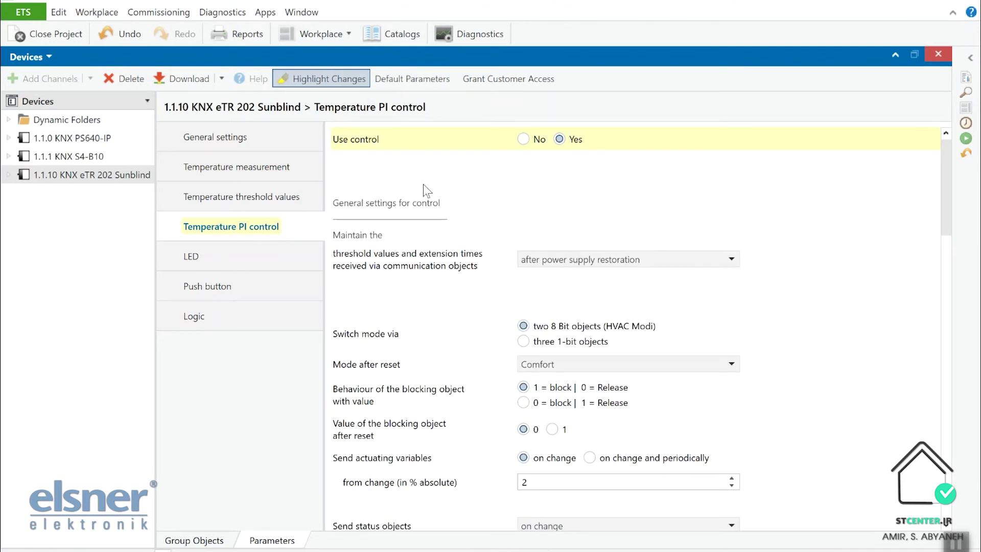
pyautogui.click(264, 256)
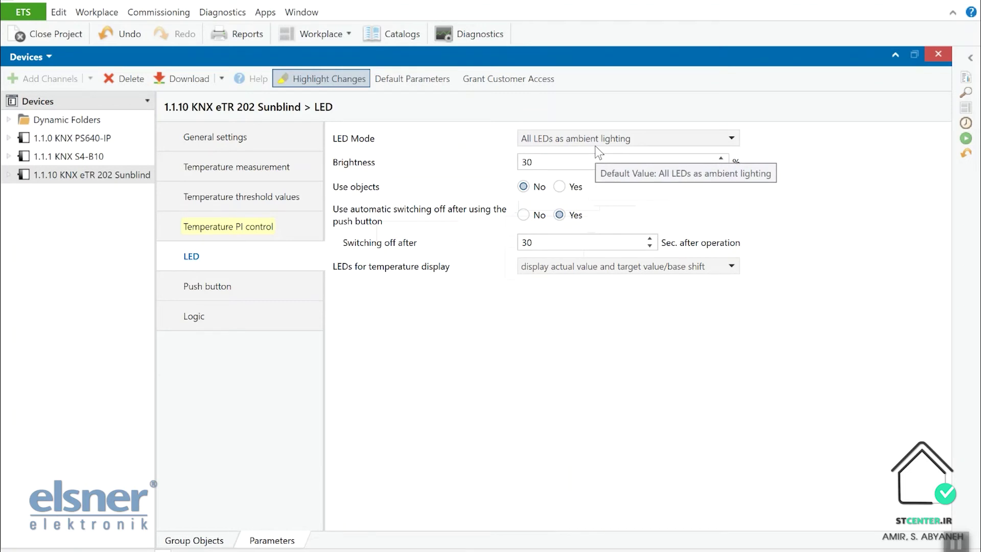
# Step: On the Push button page, set area operation to Yes
pyautogui.click(292, 290)
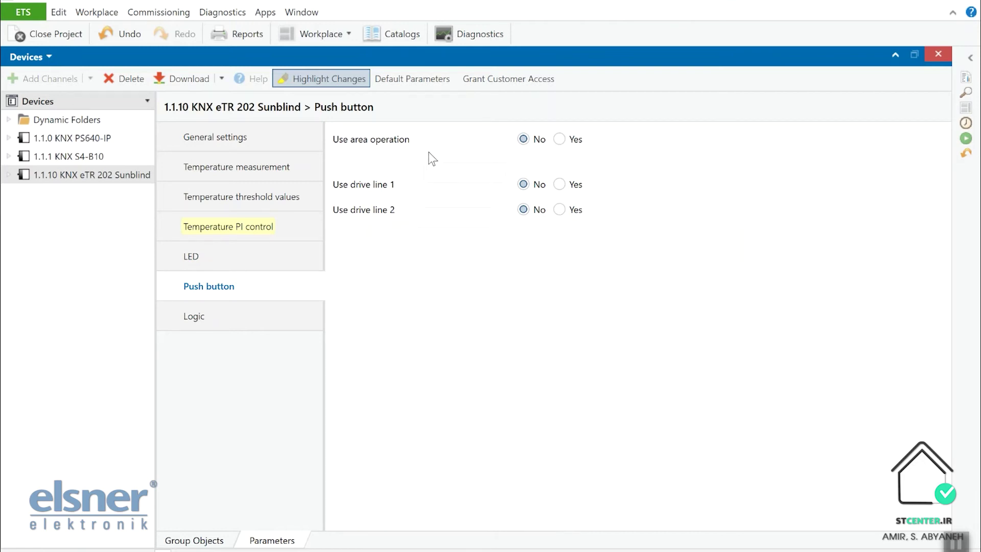
pyautogui.click(563, 140)
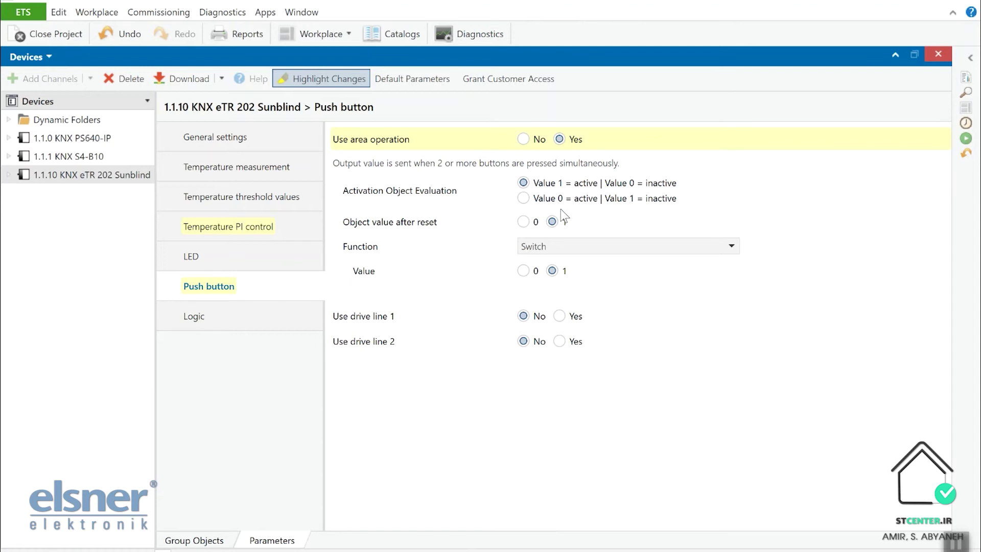
# Step: Keep the area function as Switch, set Use drive line 1 to Yes, and open Drive 1
pyautogui.click(564, 244)
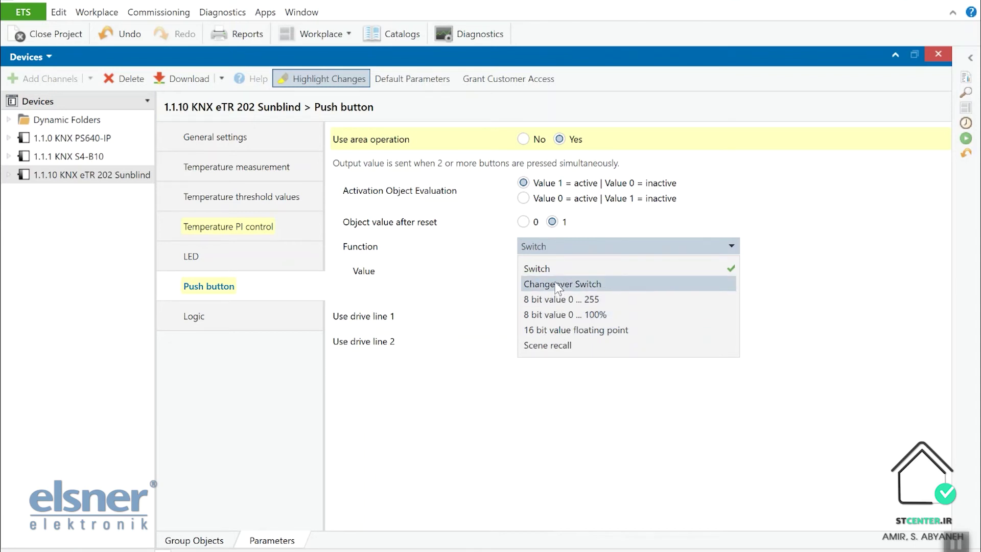
pyautogui.press('Escape')
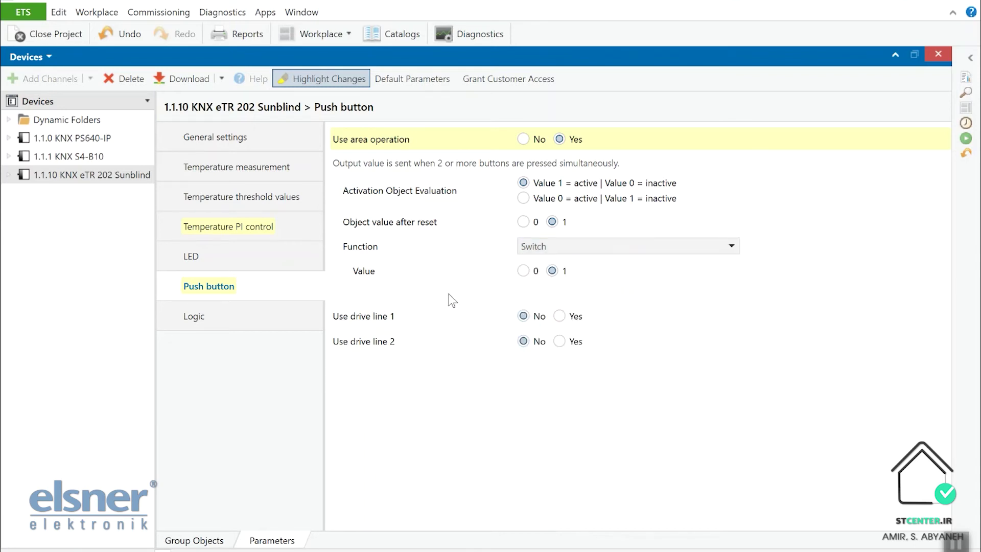
pyautogui.click(577, 316)
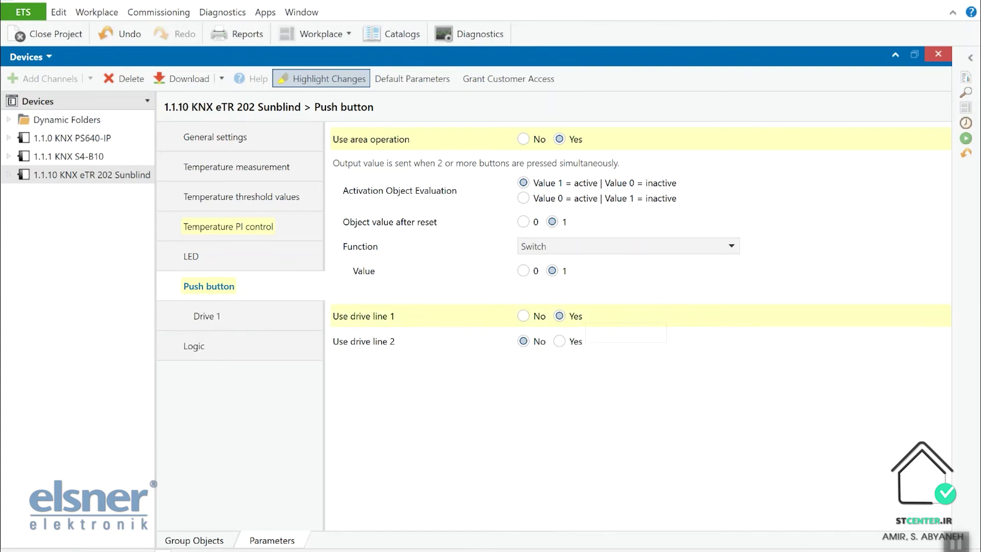
pyautogui.click(358, 511)
pyautogui.click(277, 314)
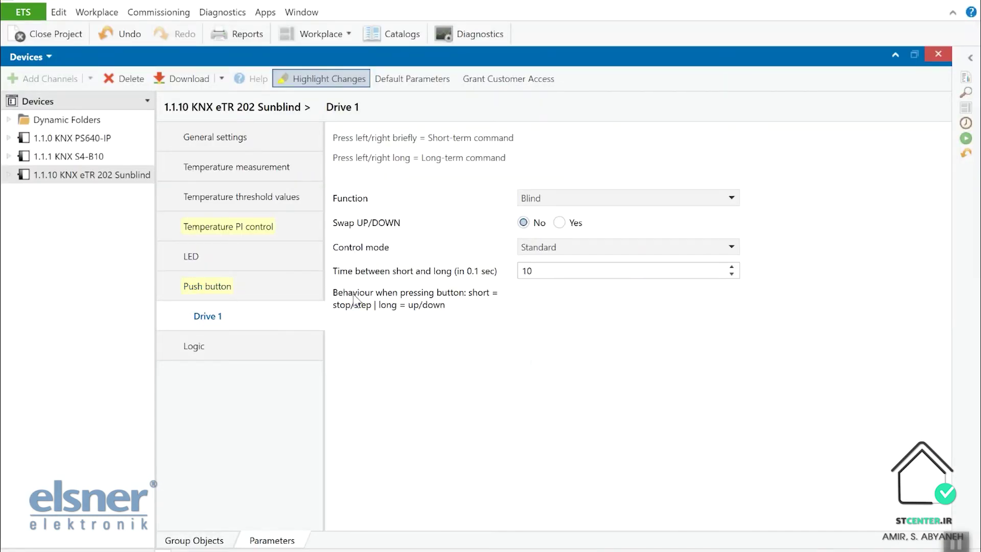
# Step: Try Awning and Window as the Drive 1 function, then settle on Roller Shutter
pyautogui.click(564, 199)
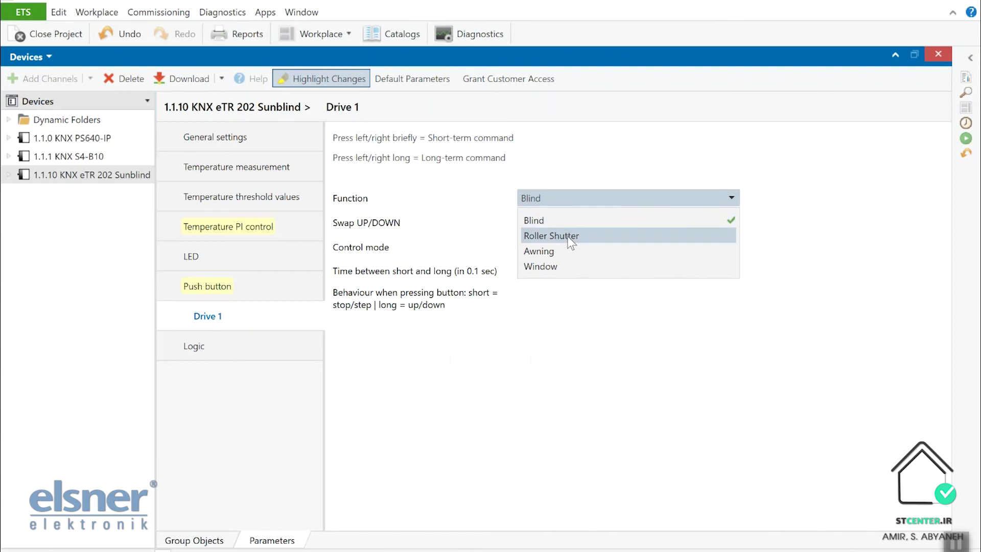
pyautogui.click(565, 237)
pyautogui.click(584, 200)
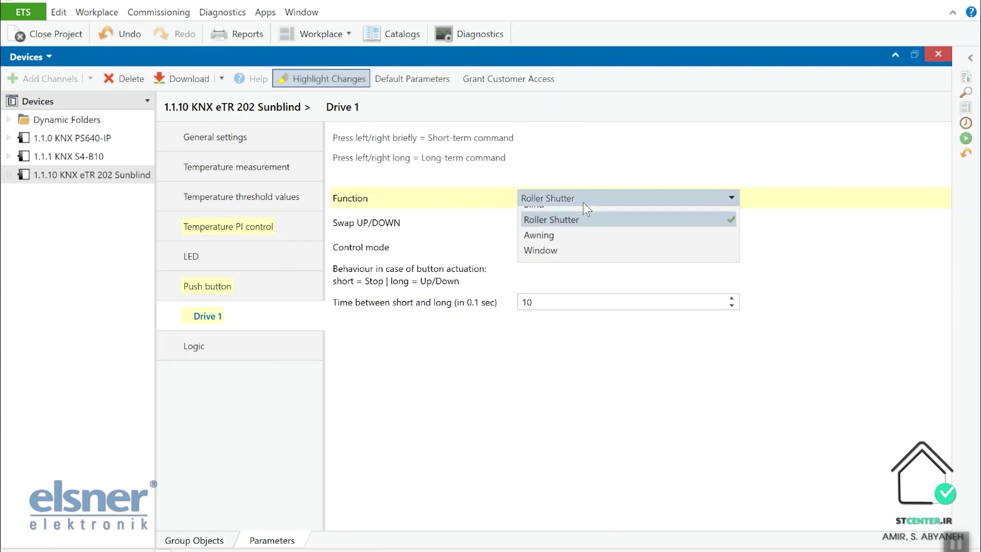
pyautogui.click(589, 252)
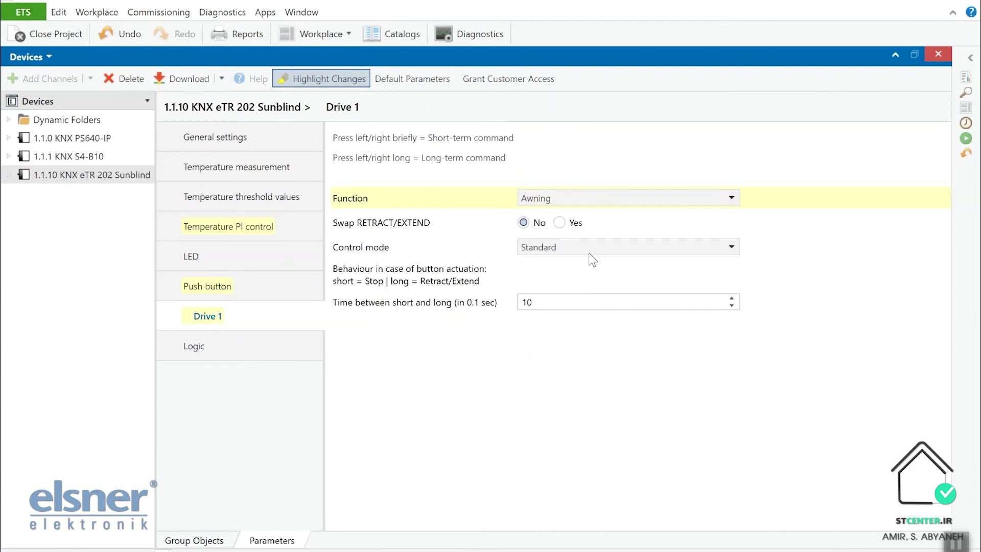
pyautogui.click(581, 202)
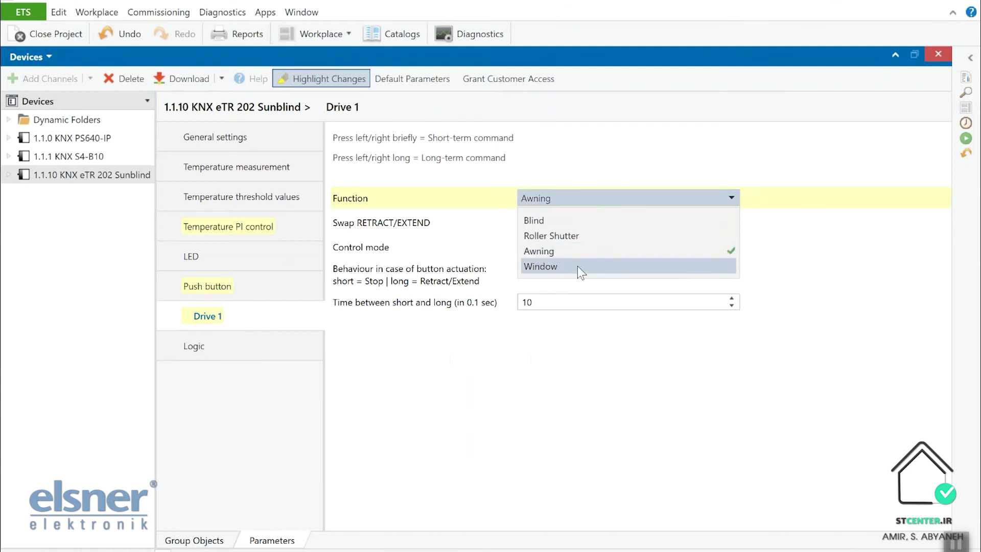
pyautogui.click(576, 266)
pyautogui.click(589, 201)
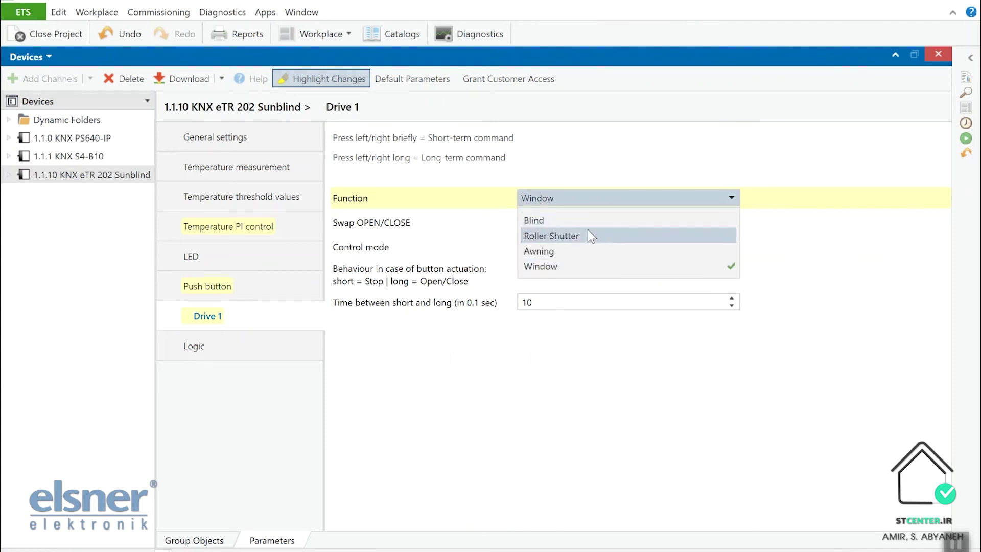
pyautogui.click(588, 232)
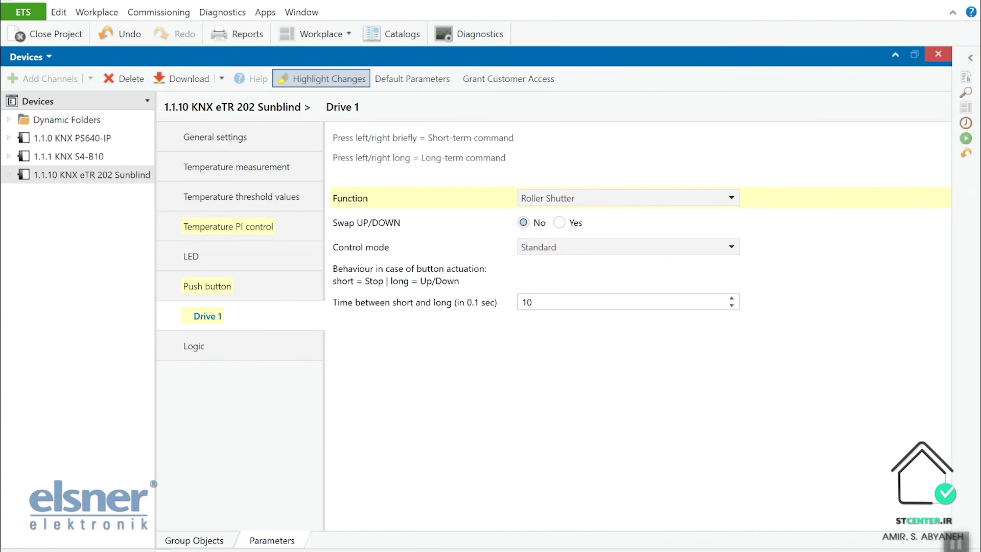
pyautogui.click(415, 503)
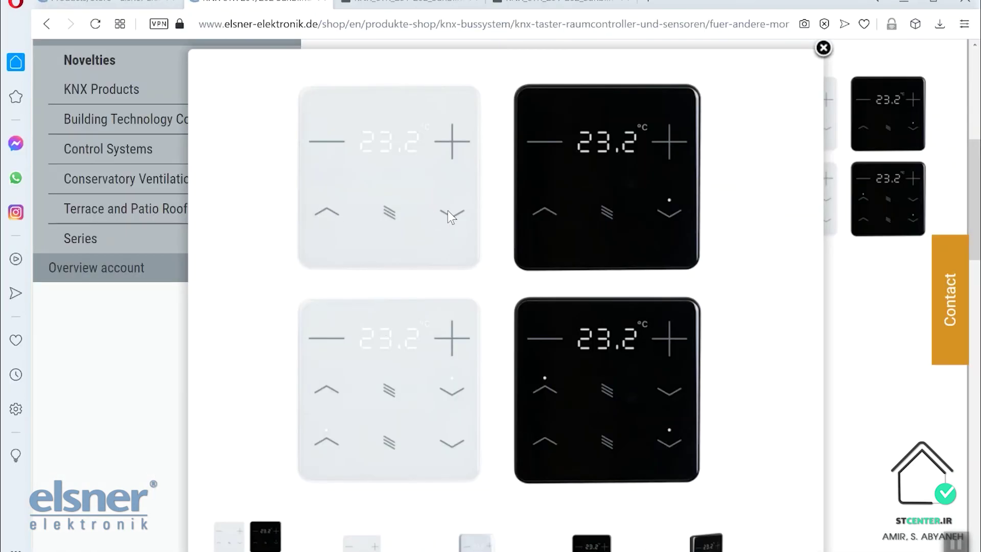
pyautogui.hotkey('alt', 'Tab')
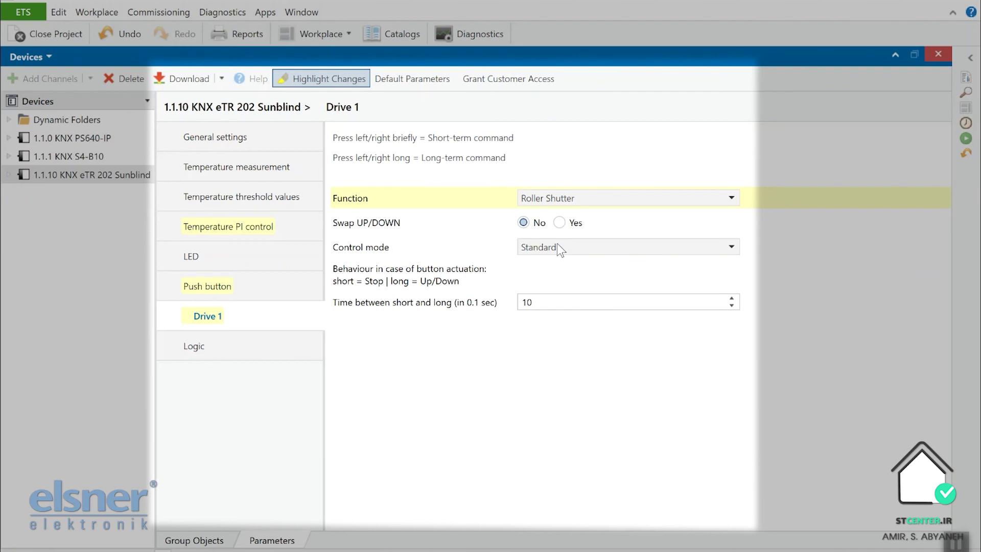
pyautogui.click(559, 249)
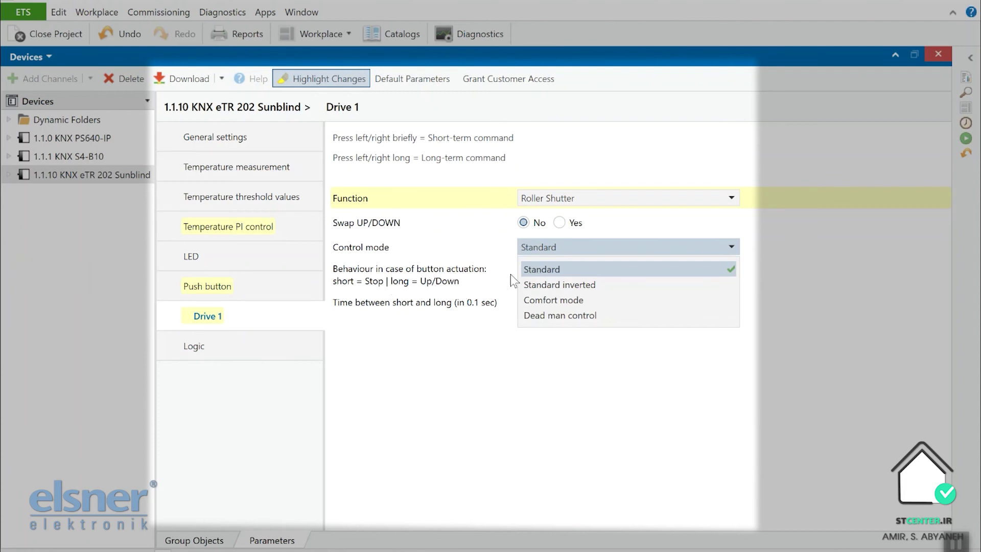
pyautogui.click(547, 284)
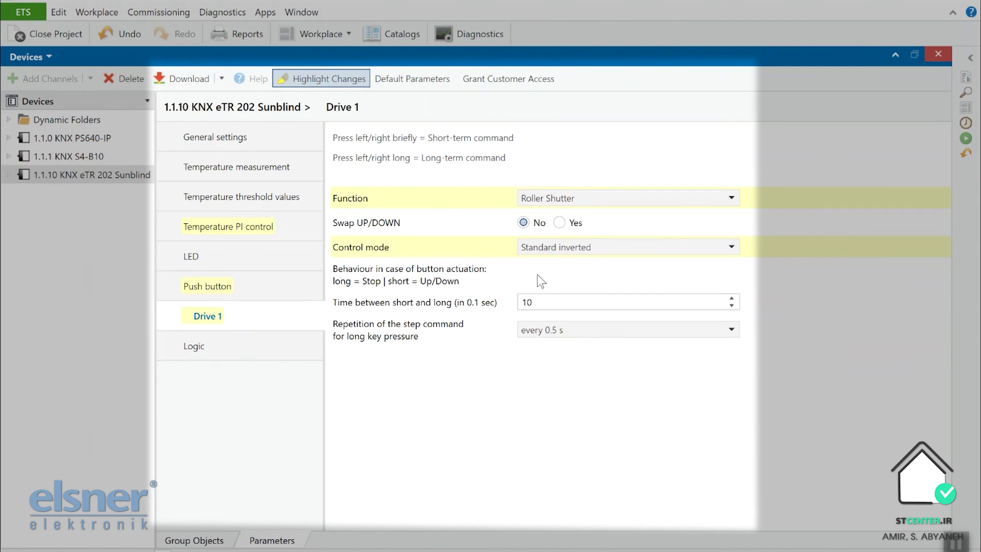
pyautogui.click(536, 250)
pyautogui.click(537, 290)
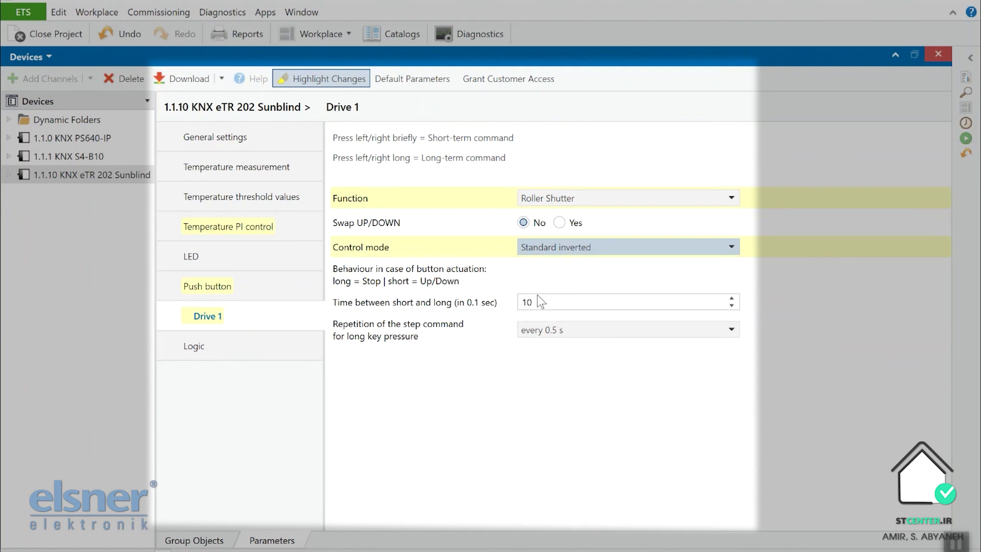
pyautogui.press('Down')
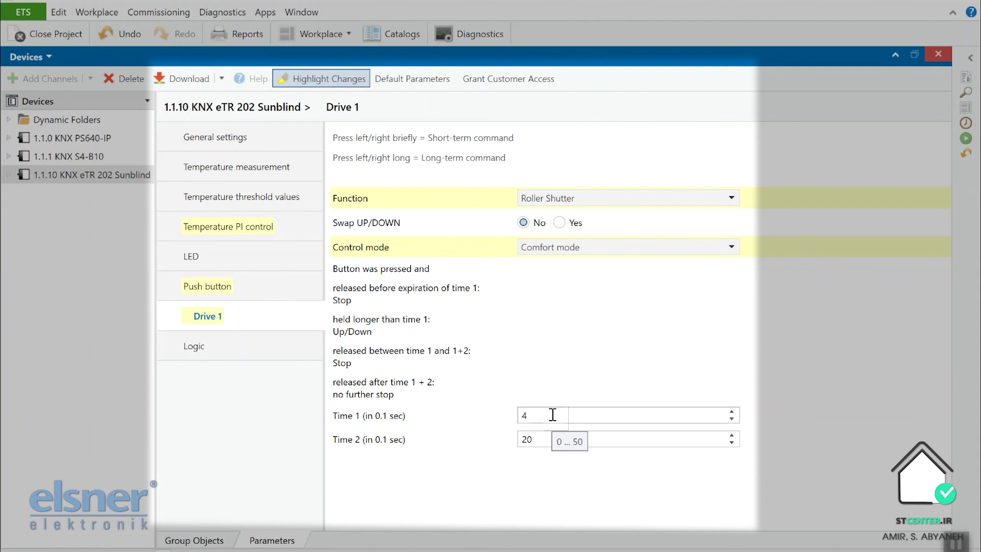
pyautogui.click(565, 248)
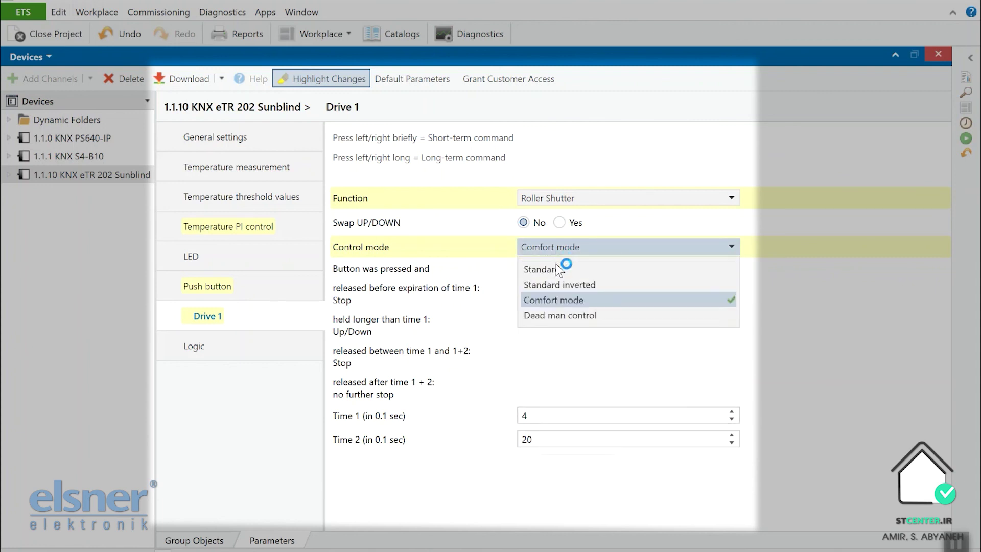
pyautogui.click(555, 315)
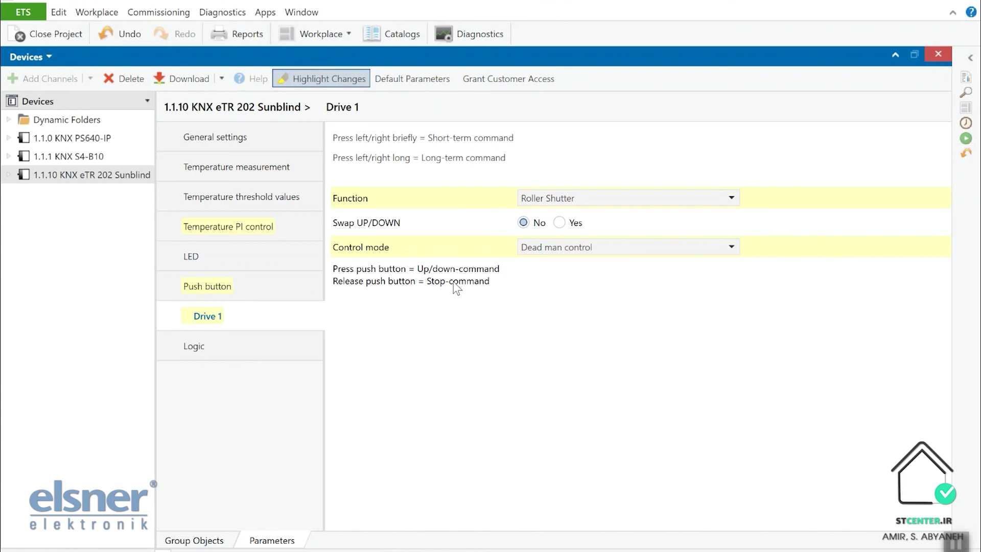
pyautogui.click(563, 251)
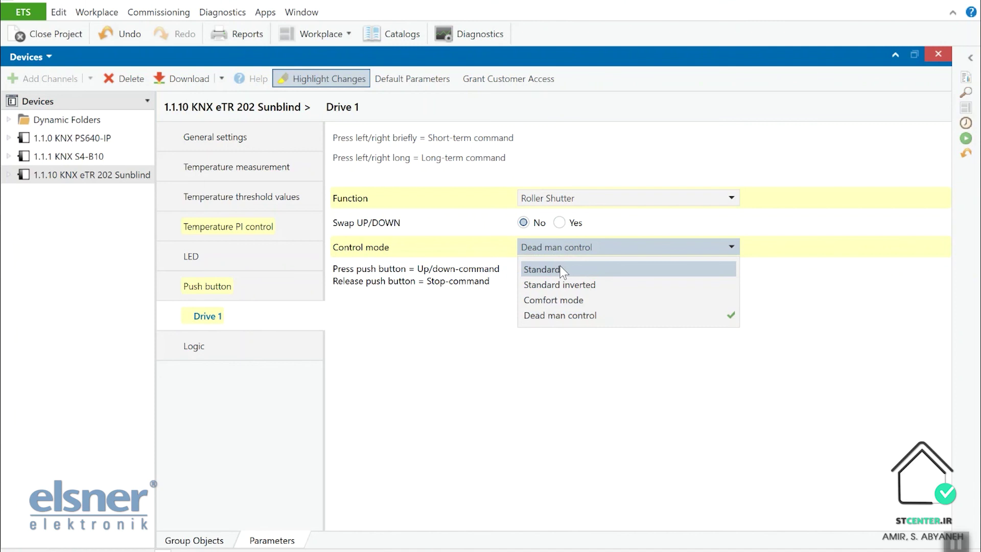
pyautogui.click(563, 270)
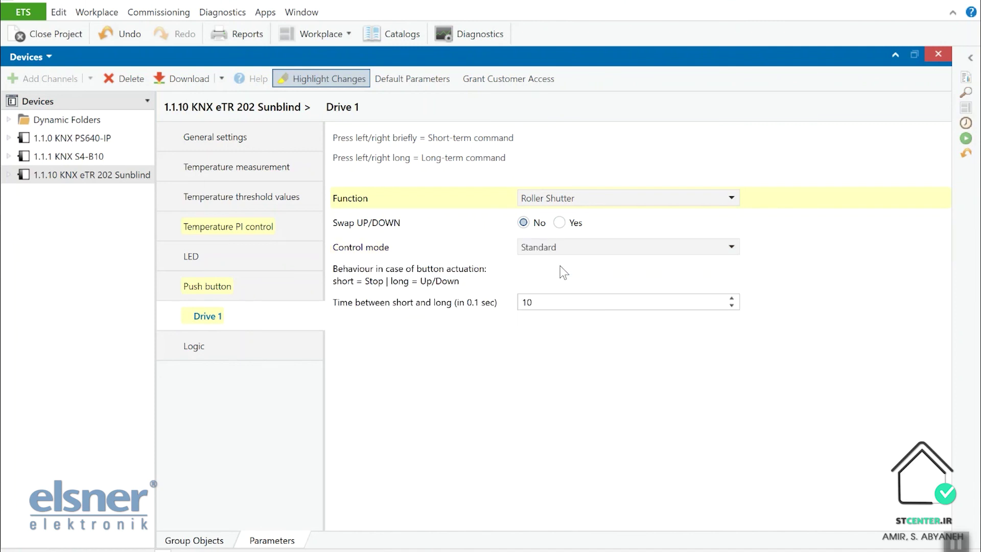
pyautogui.click(294, 352)
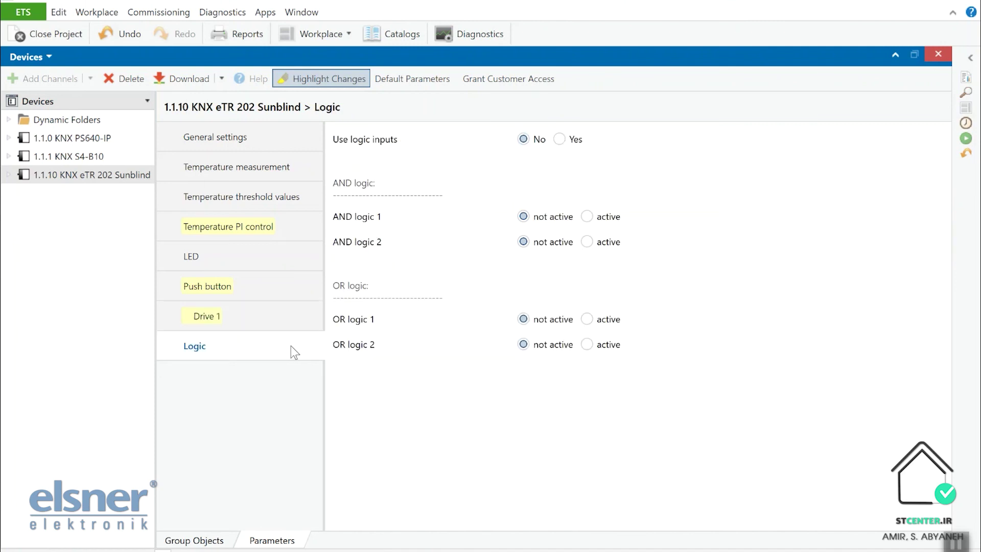
# Step: Set Use logic inputs to Yes and activate AND logic 1 on the Logic page
pyautogui.click(576, 141)
pyautogui.scroll(-2, 431, 449)
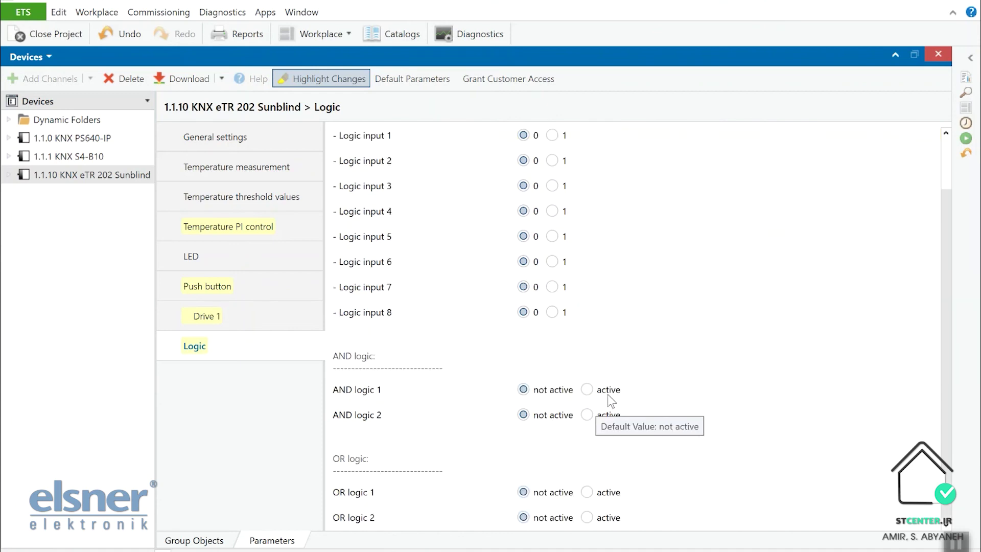
pyautogui.click(608, 392)
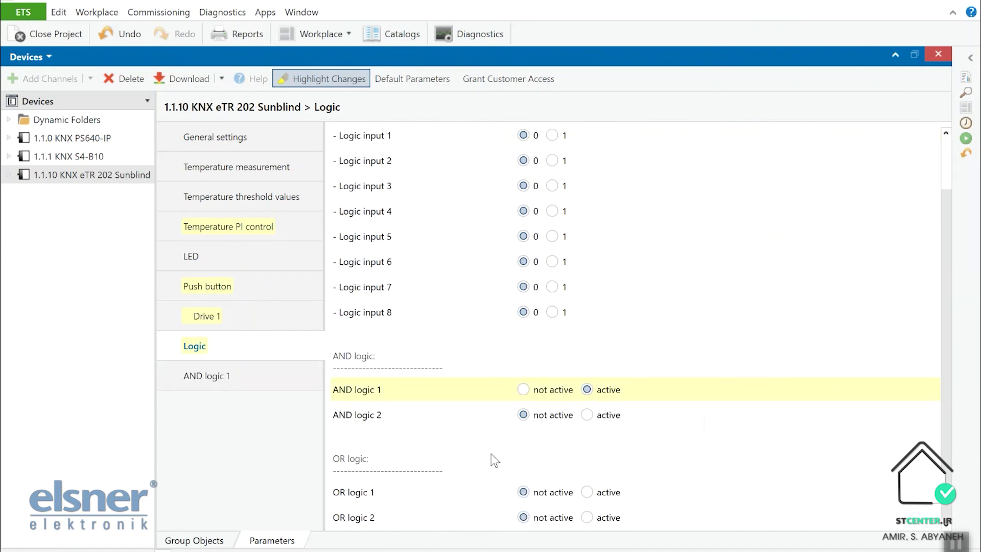
pyautogui.click(211, 540)
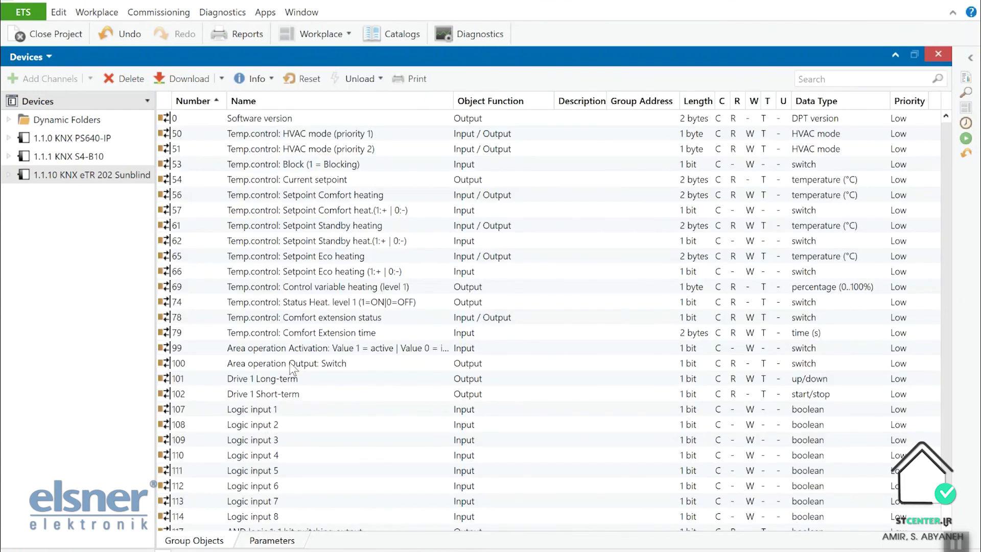
# Step: Scroll the group object table to review Drive 1 Long-term/Short-term and Logic inputs 1–8
pyautogui.scroll(-1, 314, 259)
pyautogui.scroll(1, 314, 260)
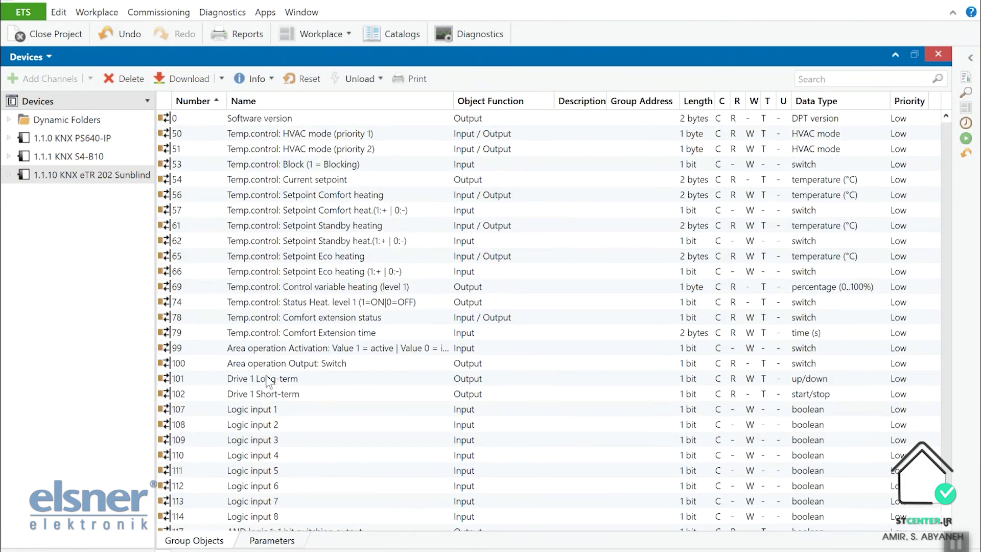